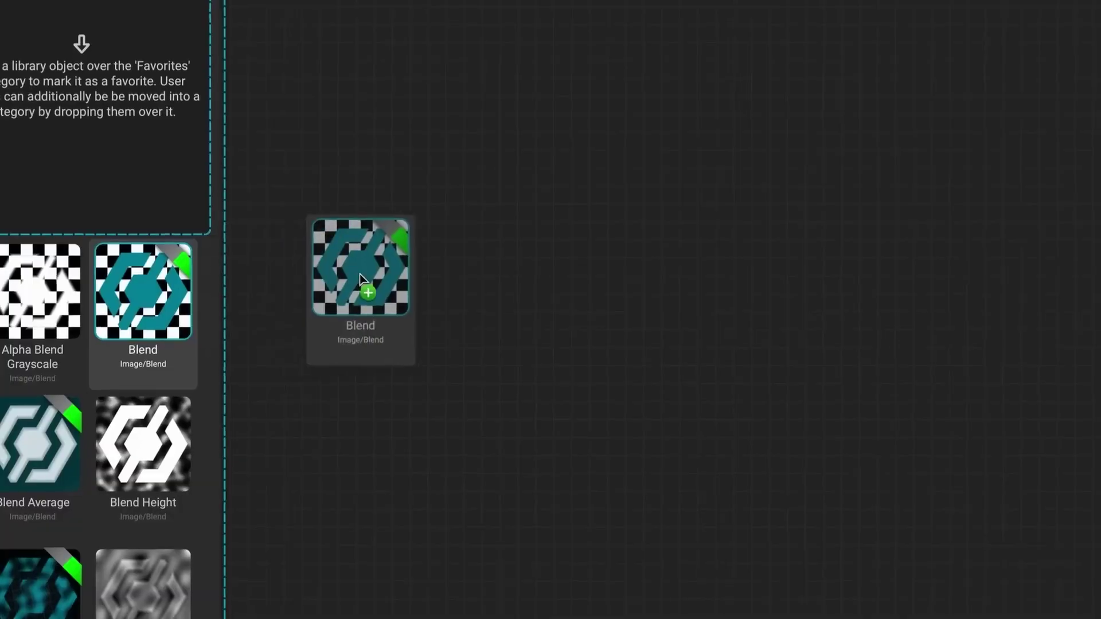
# Paint a stroke, give the gun Worn Black Metal, and turn the crate's yellow paint green
pyautogui.moveTo(362, 281); pyautogui.dragTo(746, 233)
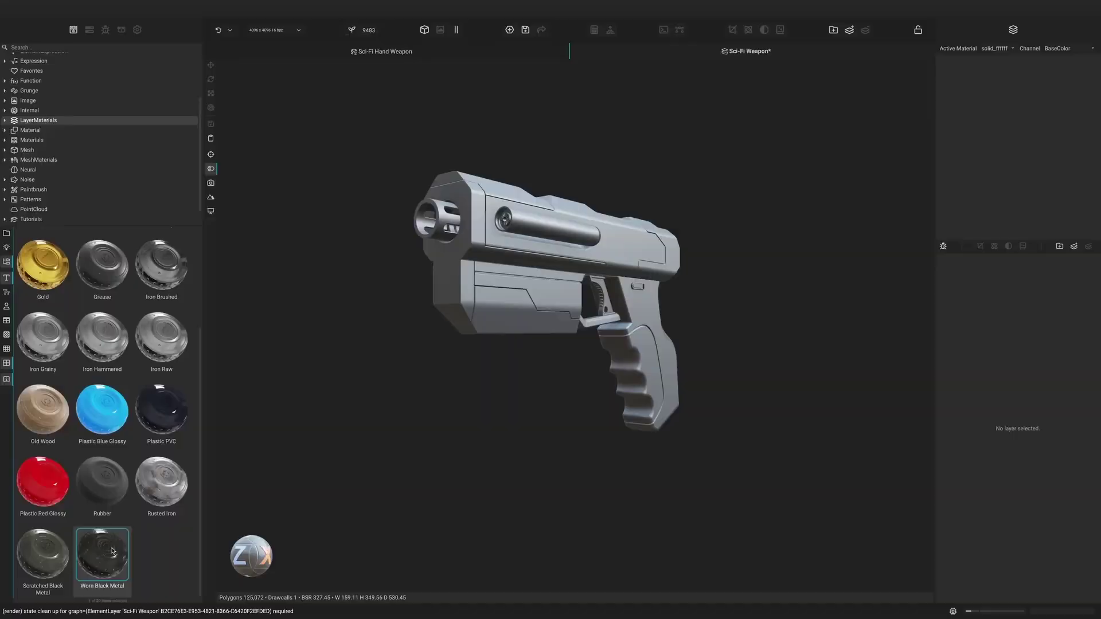
pyautogui.moveTo(102, 553); pyautogui.dragTo(545, 298)
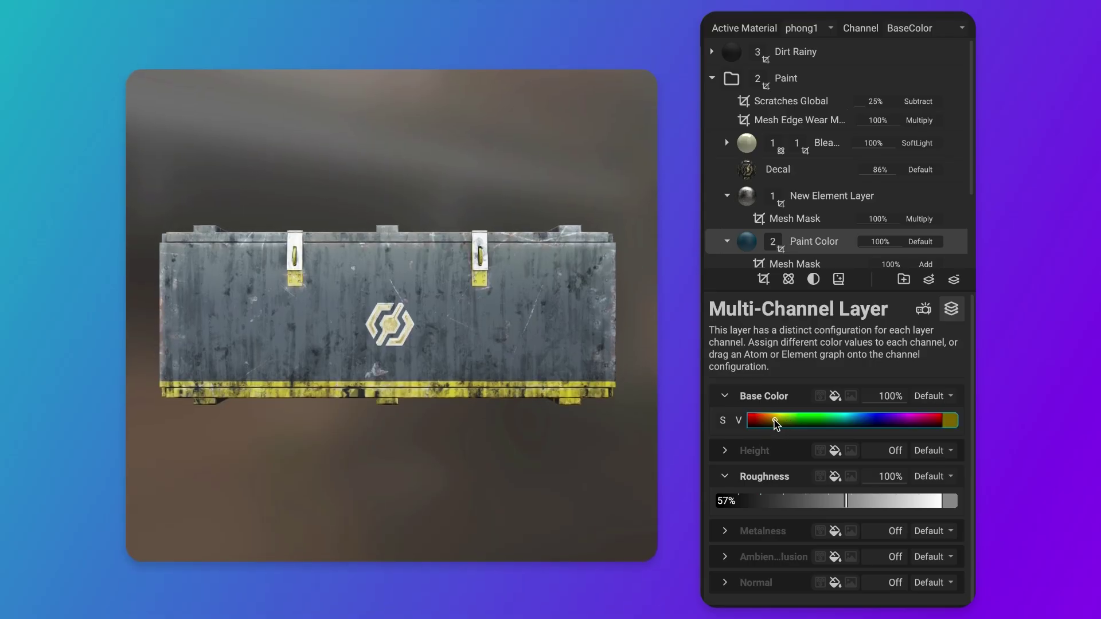
pyautogui.moveTo(775, 423); pyautogui.dragTo(792, 423)
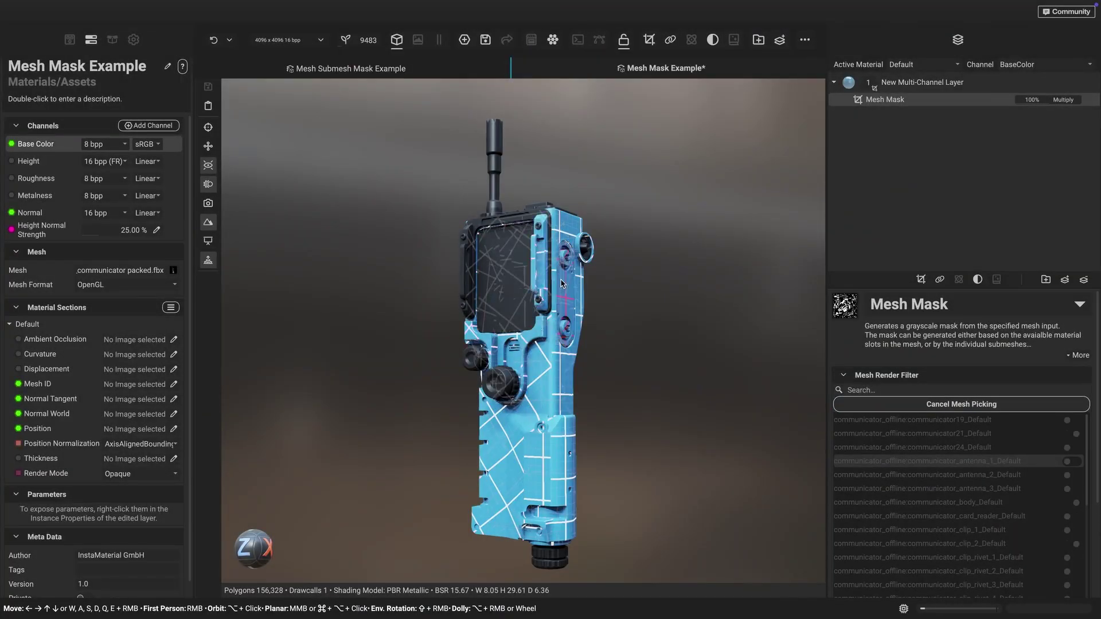
# Raise clearcoat to 50% and add the communicator's body and side part to the mask
pyautogui.click(838, 406)
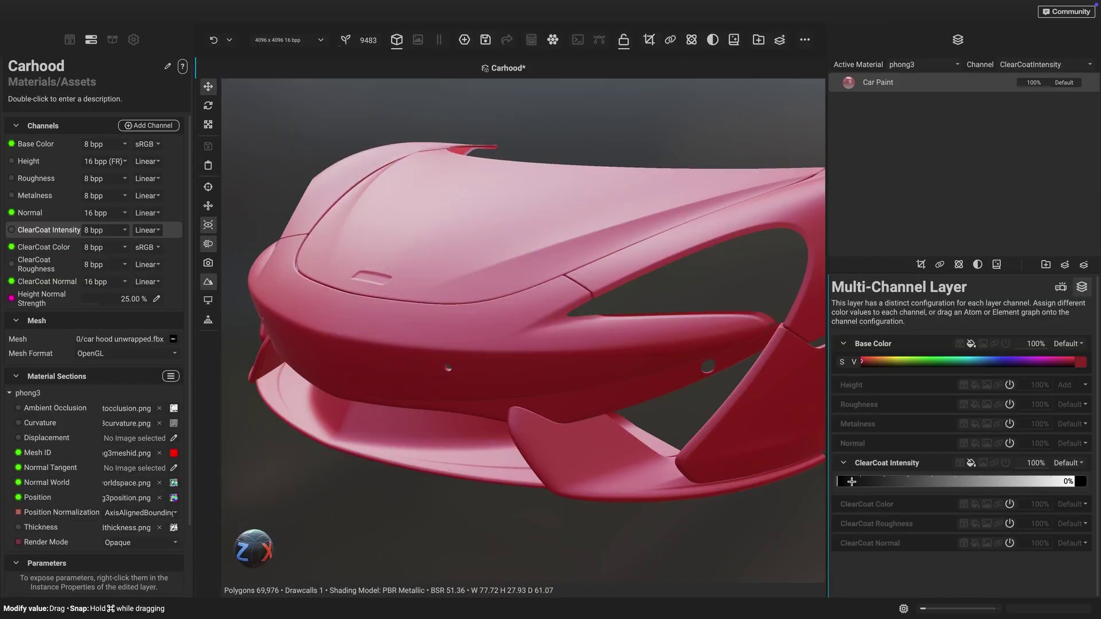
pyautogui.moveTo(852, 482); pyautogui.dragTo(954, 486)
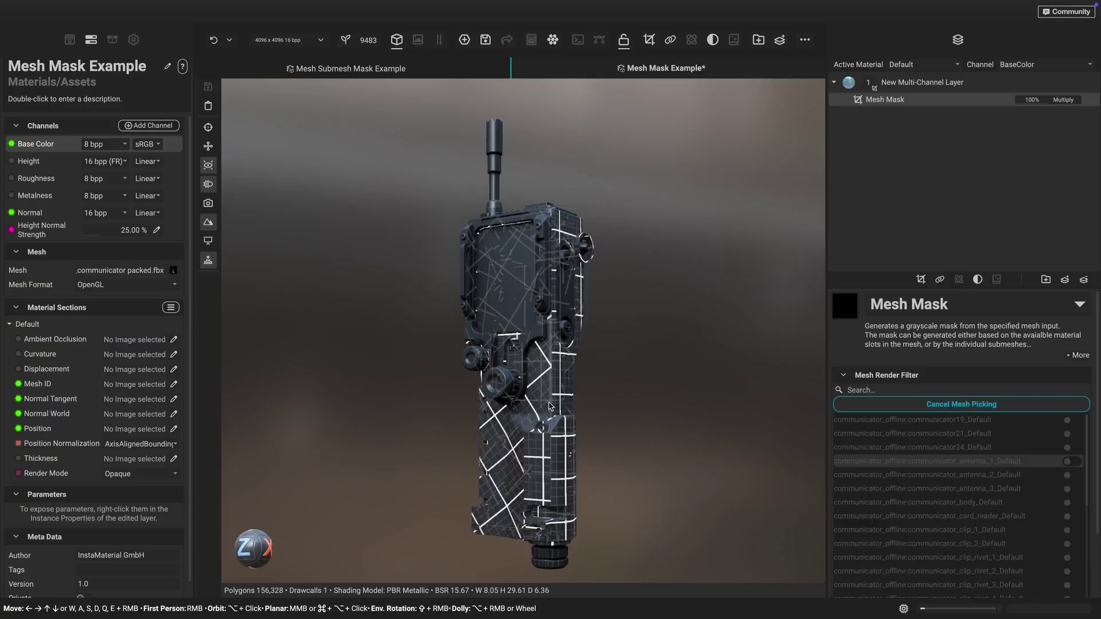
pyautogui.click(546, 405)
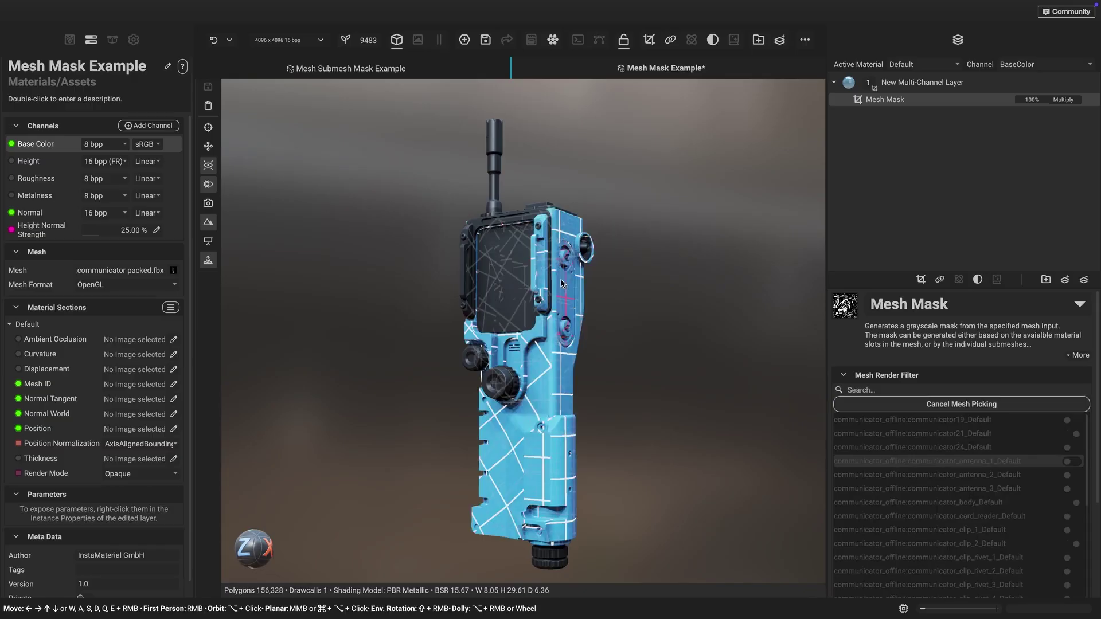
pyautogui.click(544, 276)
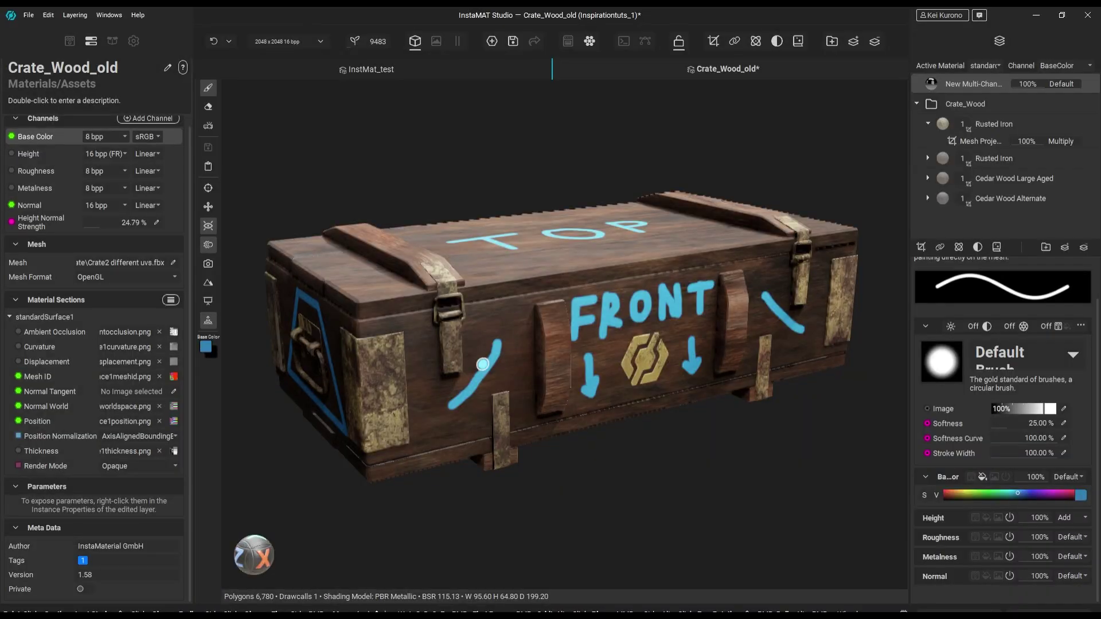
# Orbit the painted crate from its top face back to its front side
pyautogui.keyDown('alt'); pyautogui.moveTo(483, 364); pyautogui.dragTo(746, 356); pyautogui.keyUp('alt')
pyautogui.scroll(5, 814, 354)
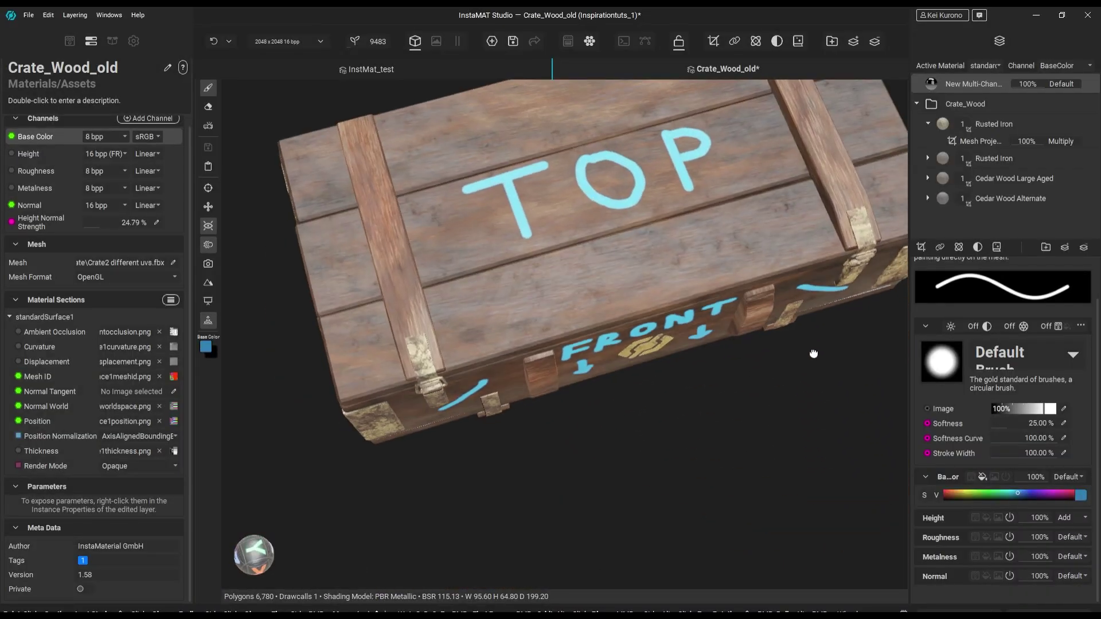
pyautogui.scroll(-5, 813, 354)
pyautogui.keyDown('alt'); pyautogui.moveTo(813, 354); pyautogui.dragTo(826, 294); pyautogui.keyUp('alt')
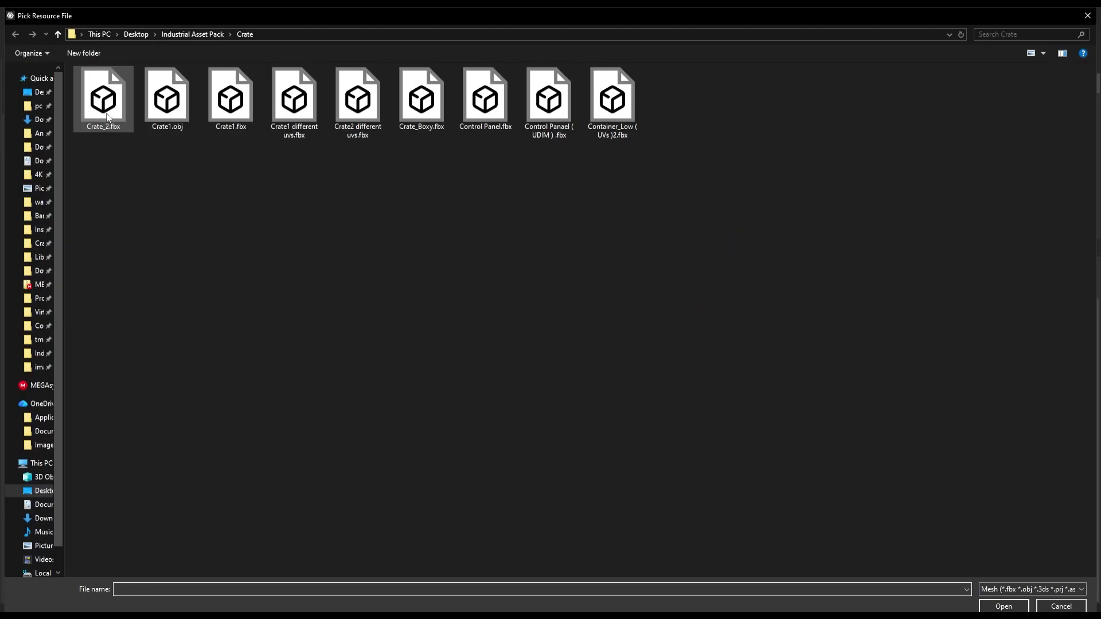
# Load Crate1.obj as the crate mesh and bake mesh data with only the Position baker
pyautogui.click(165, 107)
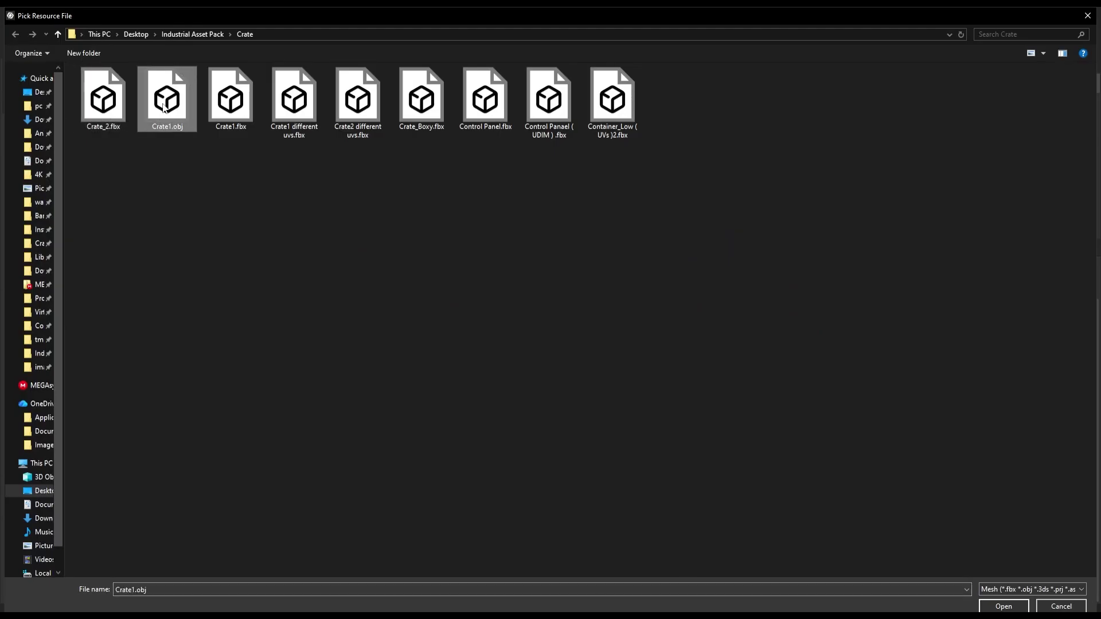
pyautogui.doubleClick(165, 108)
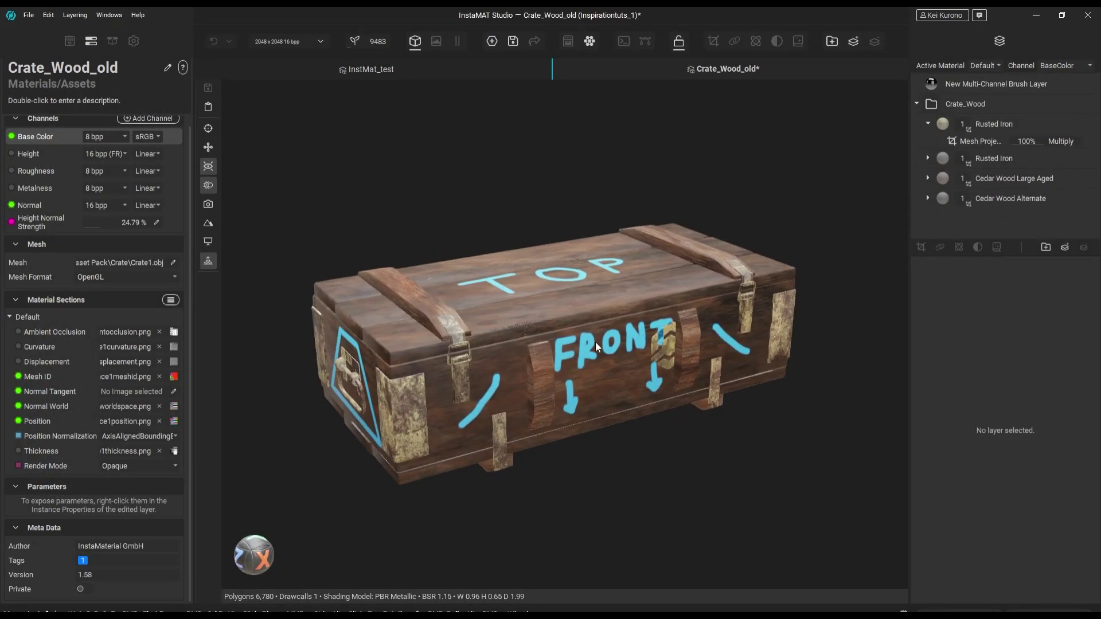
pyautogui.click(171, 300)
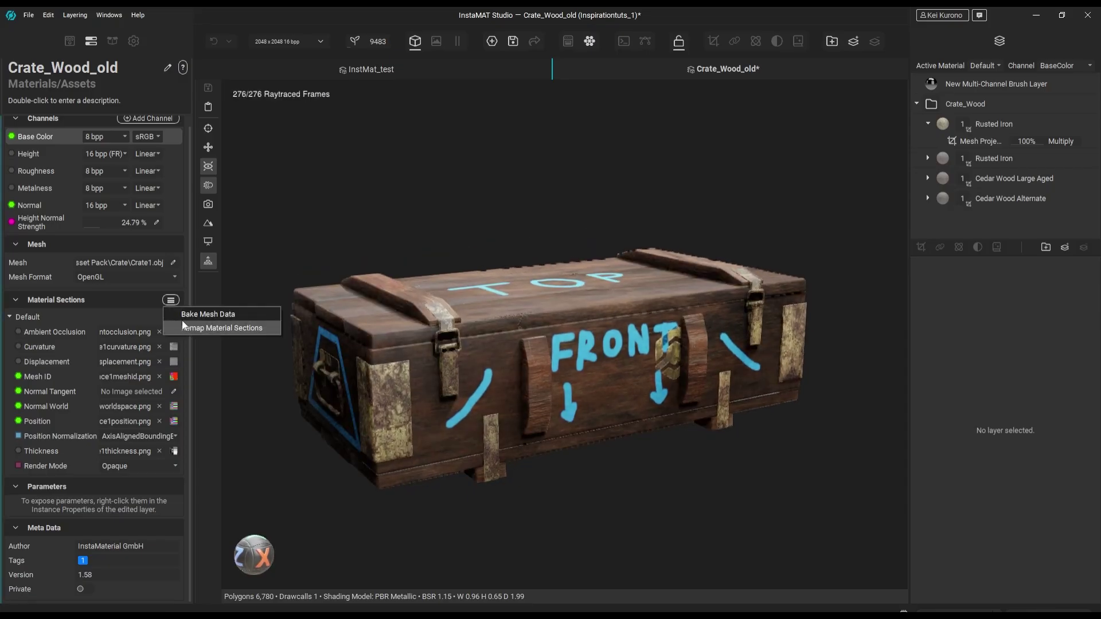
pyautogui.click(207, 315)
pyautogui.click(995, 285)
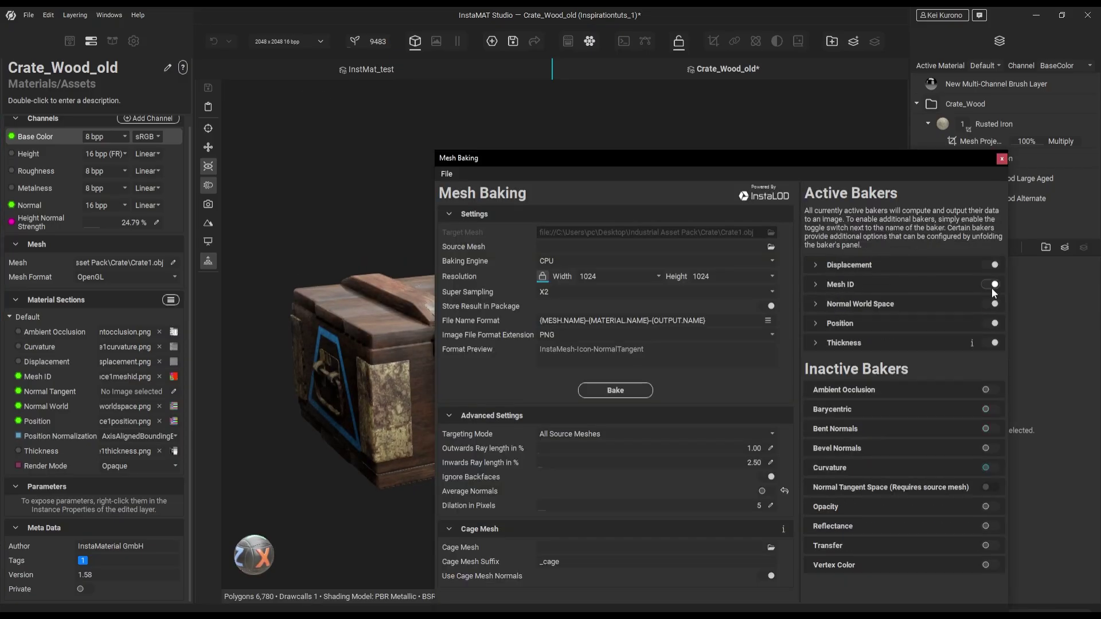
pyautogui.click(995, 265)
pyautogui.click(995, 265)
pyautogui.click(995, 285)
pyautogui.click(615, 390)
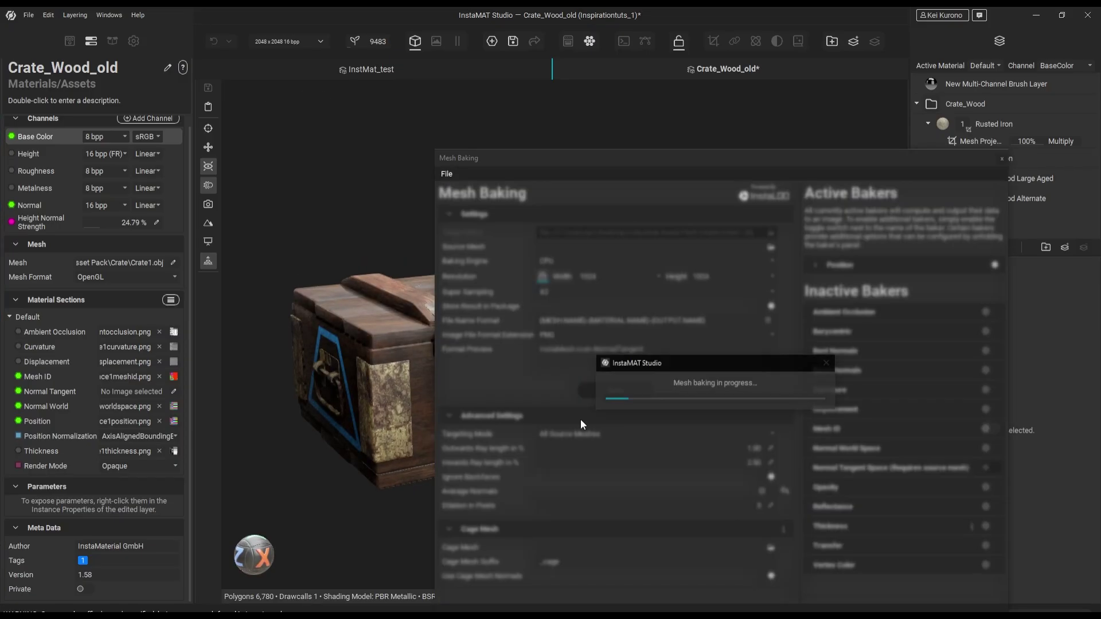
pyautogui.press('Return')
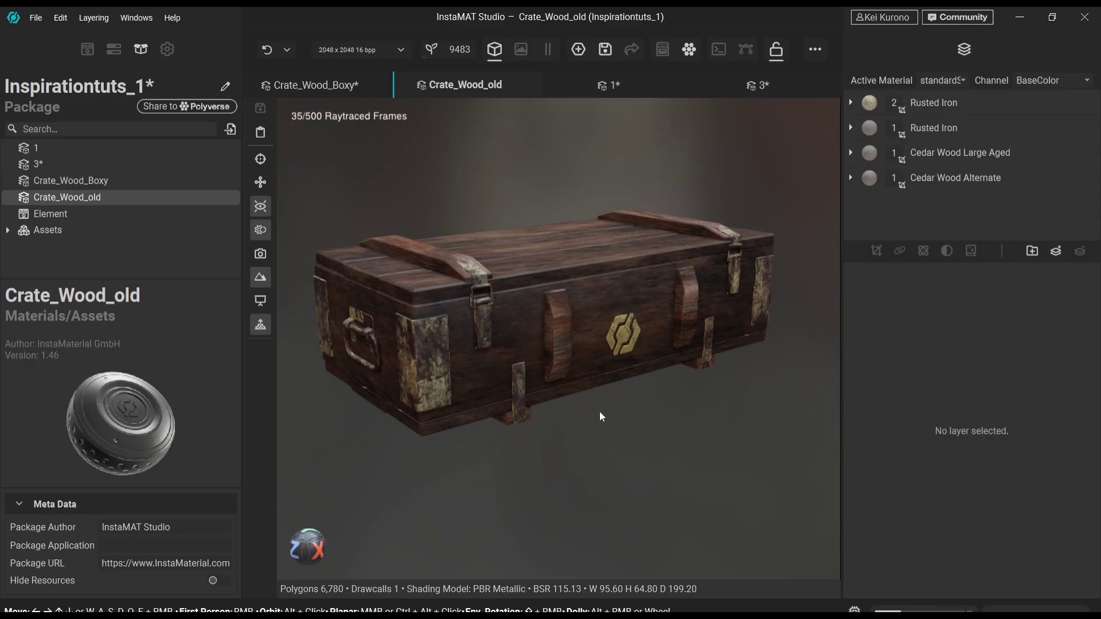
# Open crate project 3, cover it in Crate_Wood_old, then apply InstMat_test to the container
pyautogui.doubleClick(78, 163)
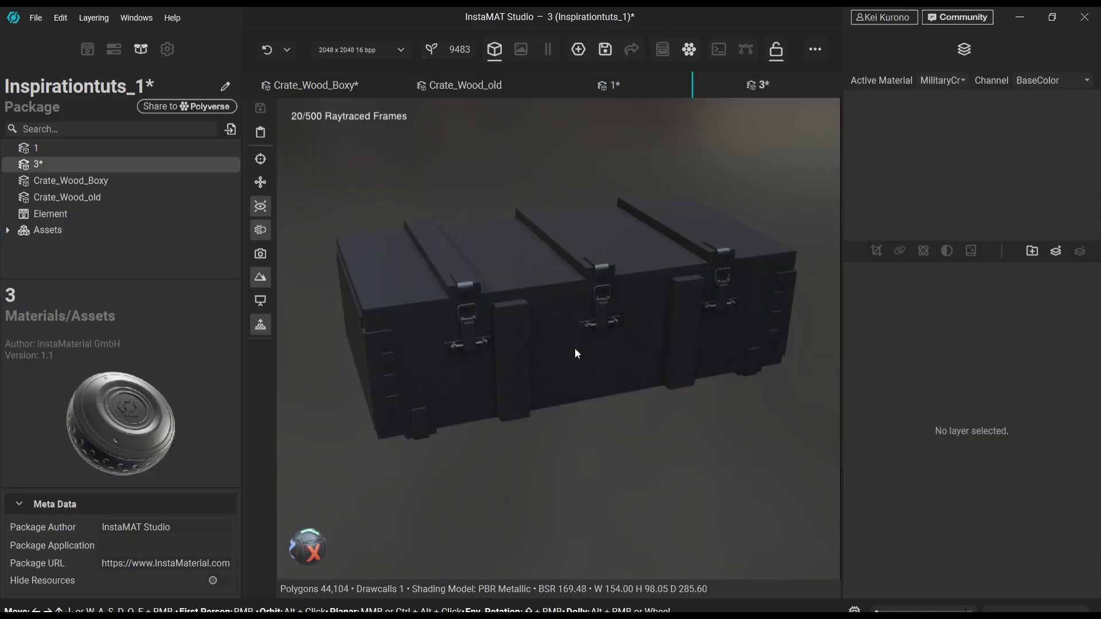
pyautogui.moveTo(585, 363)
pyautogui.keyDown('alt'); pyautogui.mouseDown()
pyautogui.moveTo(597, 346)
pyautogui.moveTo(567, 369)
pyautogui.mouseUp(); pyautogui.keyUp('alt')
pyautogui.moveTo(68, 197); pyautogui.dragTo(915, 175)
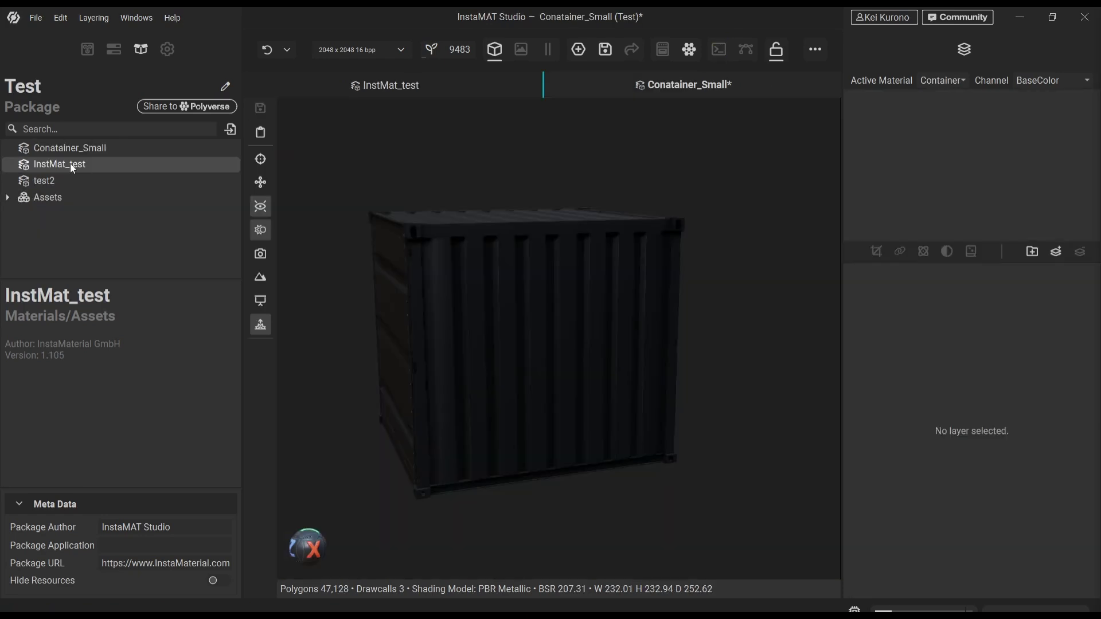
pyautogui.moveTo(60, 164)
pyautogui.mouseDown()
pyautogui.moveTo(504, 339)
pyautogui.moveTo(1066, 133)
pyautogui.moveTo(974, 183)
pyautogui.mouseUp()
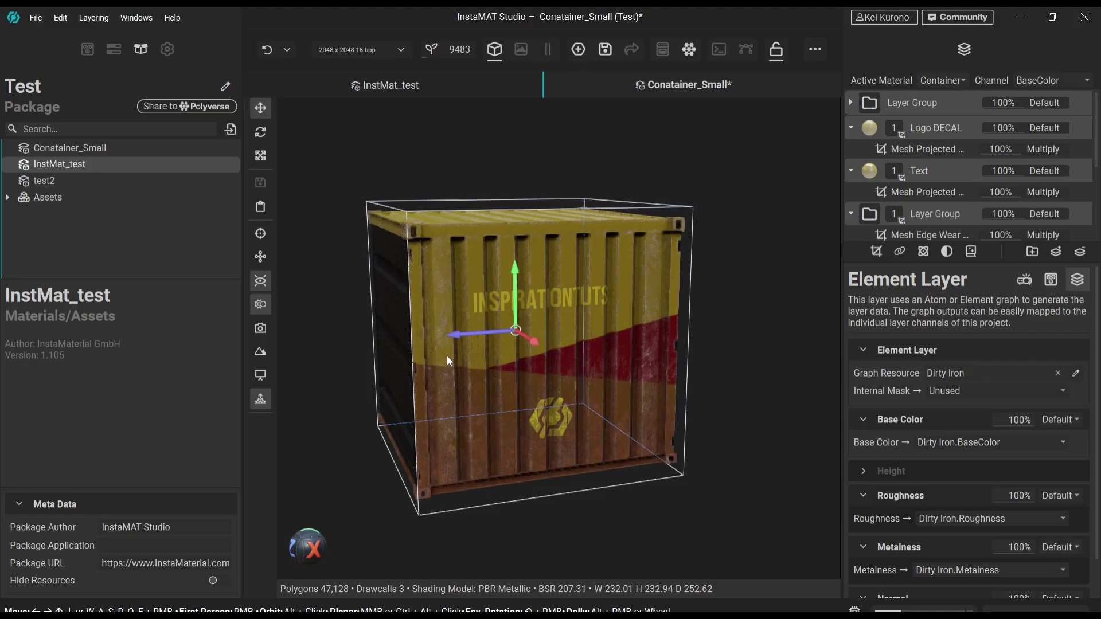
# Apply InstMat_test to the container's door side and view the door end
pyautogui.moveTo(64, 171); pyautogui.dragTo(389, 321)
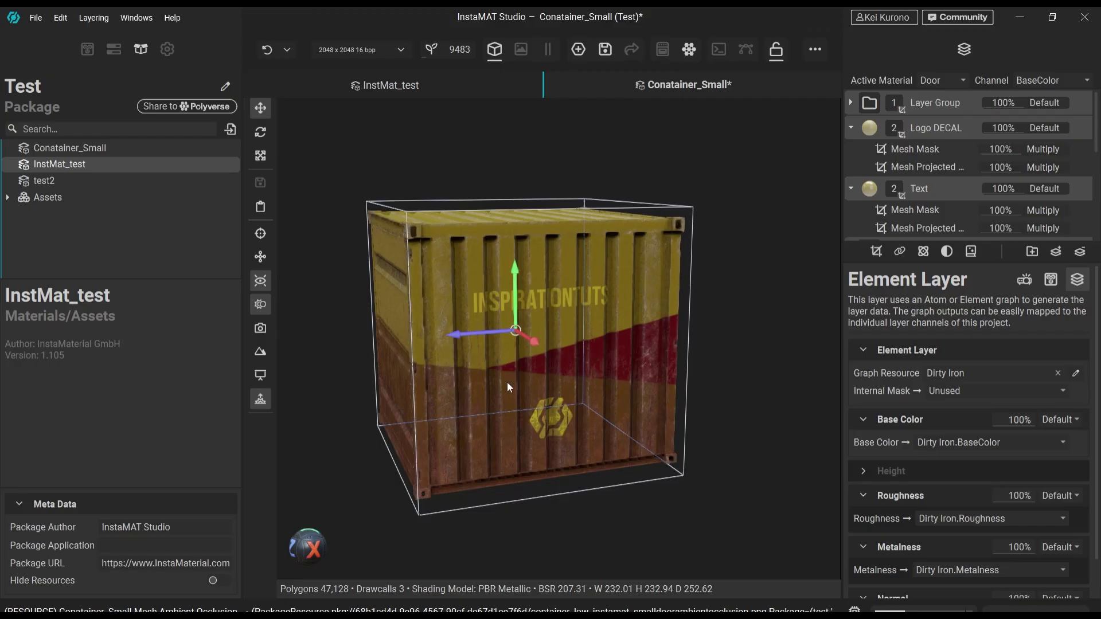
pyautogui.moveTo(508, 385); pyautogui.dragTo(436, 372, button='middle')
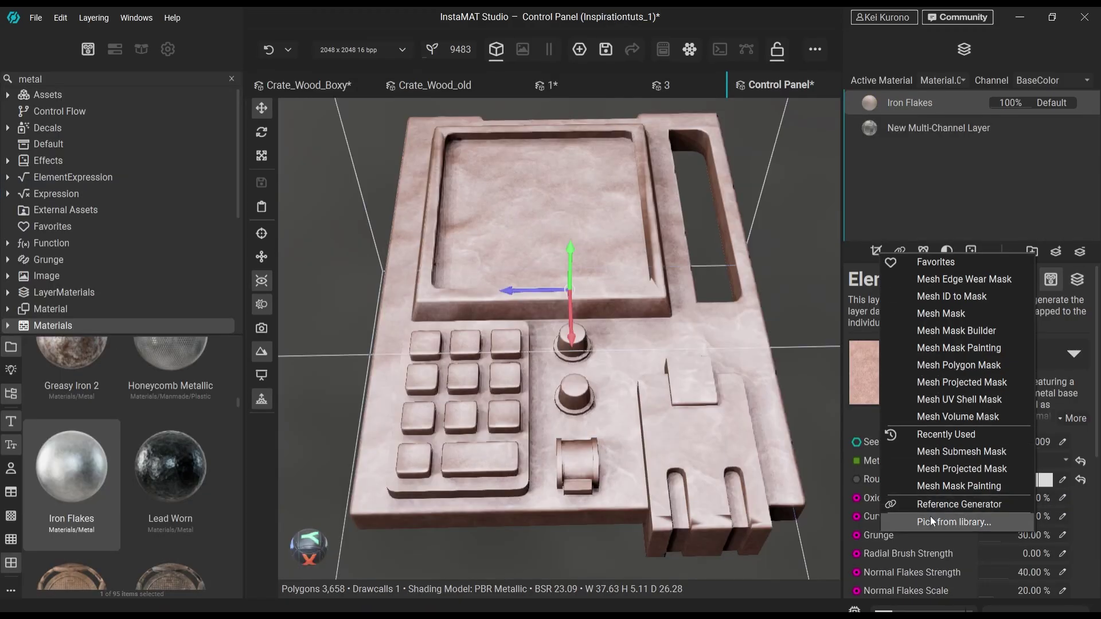
# Add a Mesh Submesh Mask under Iron Flakes, found by searching 'sub' in the library
pyautogui.click(941, 522)
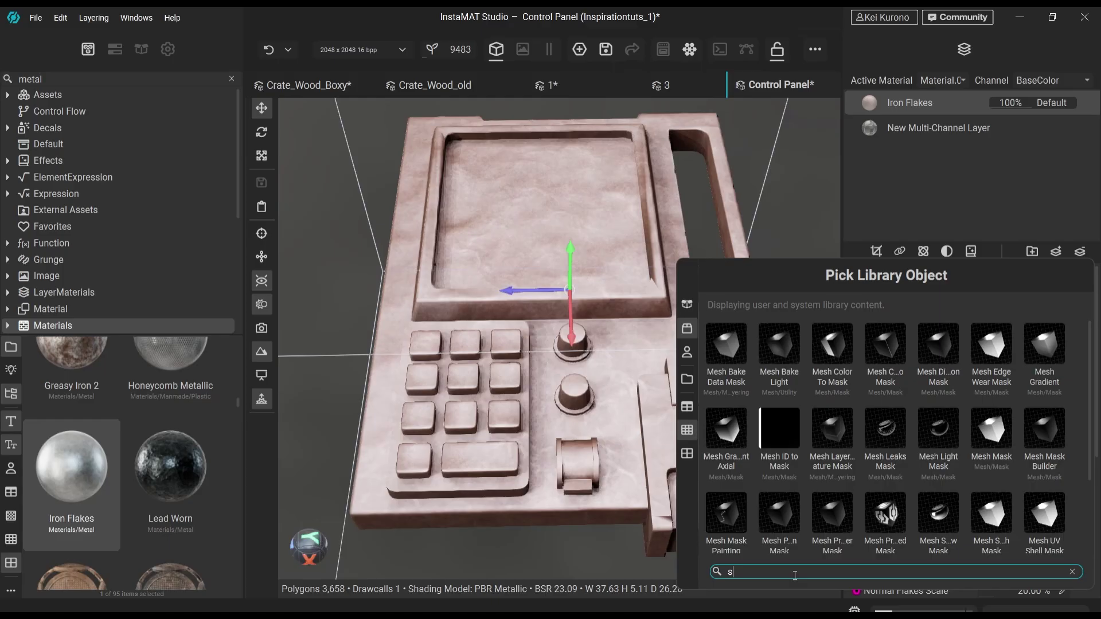
pyautogui.write('sub')
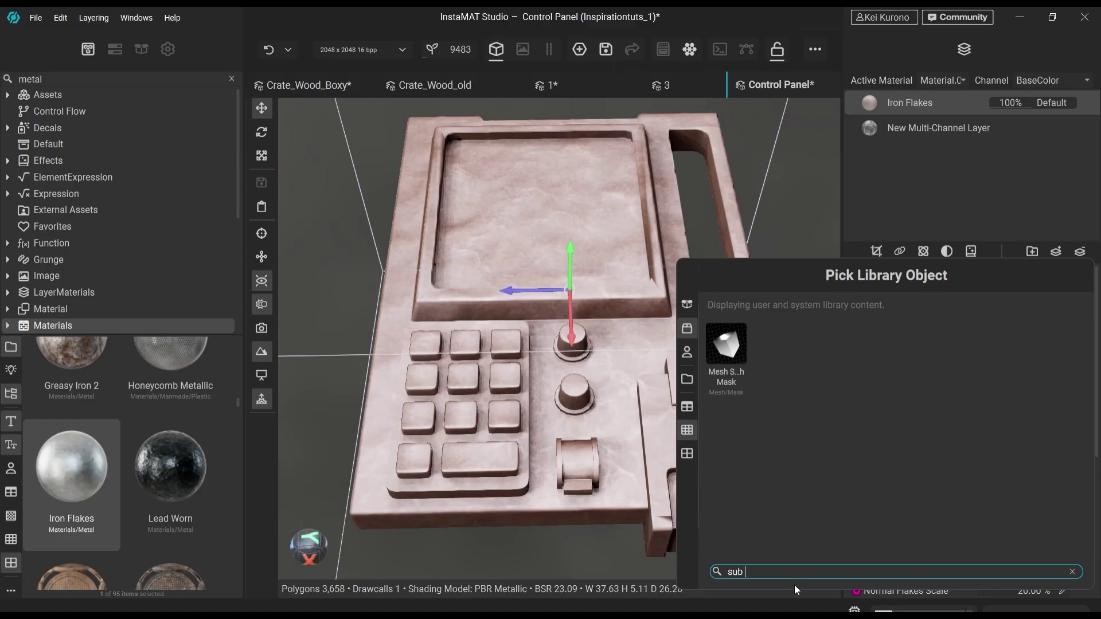
pyautogui.doubleClick(732, 351)
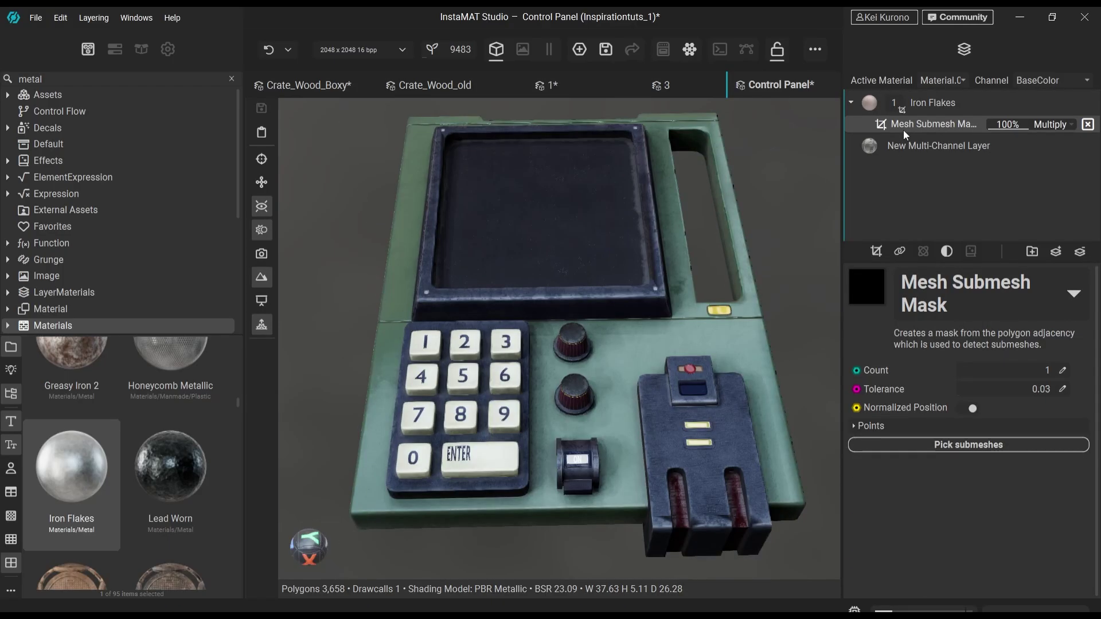
# Pick the card reader block, its top piece, the base panel and the screen into the mask
pyautogui.click(968, 445)
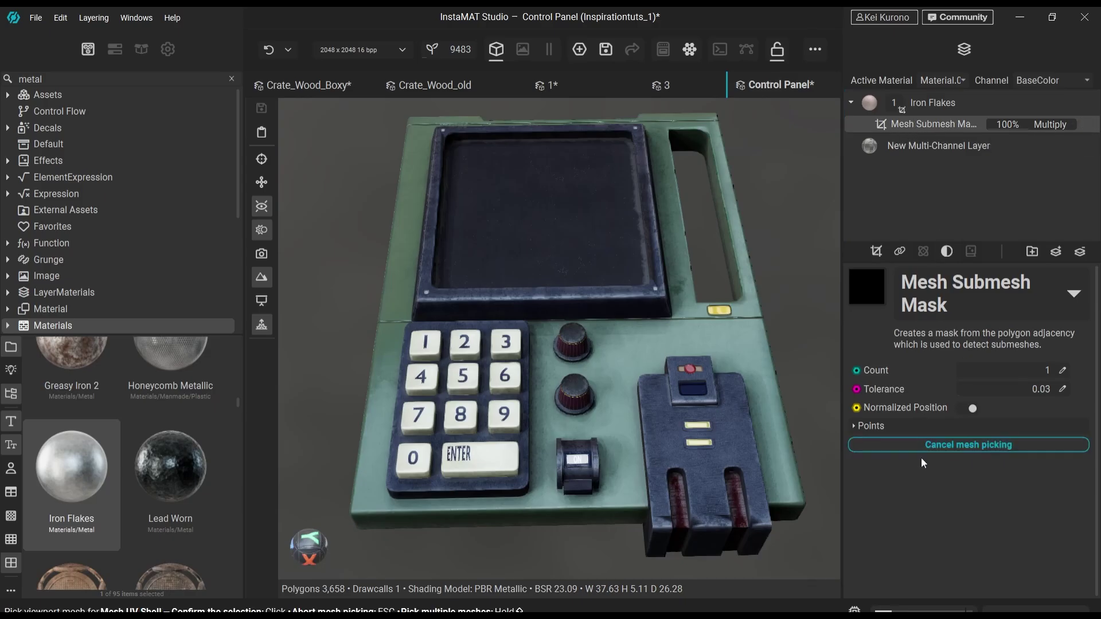
pyautogui.click(698, 461)
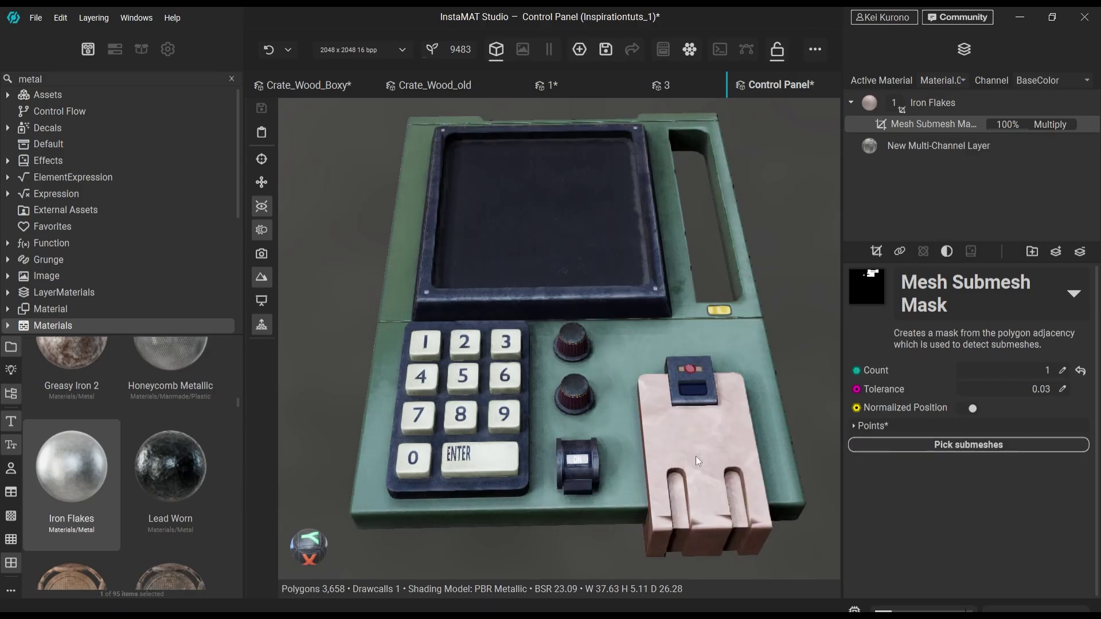
pyautogui.click(898, 446)
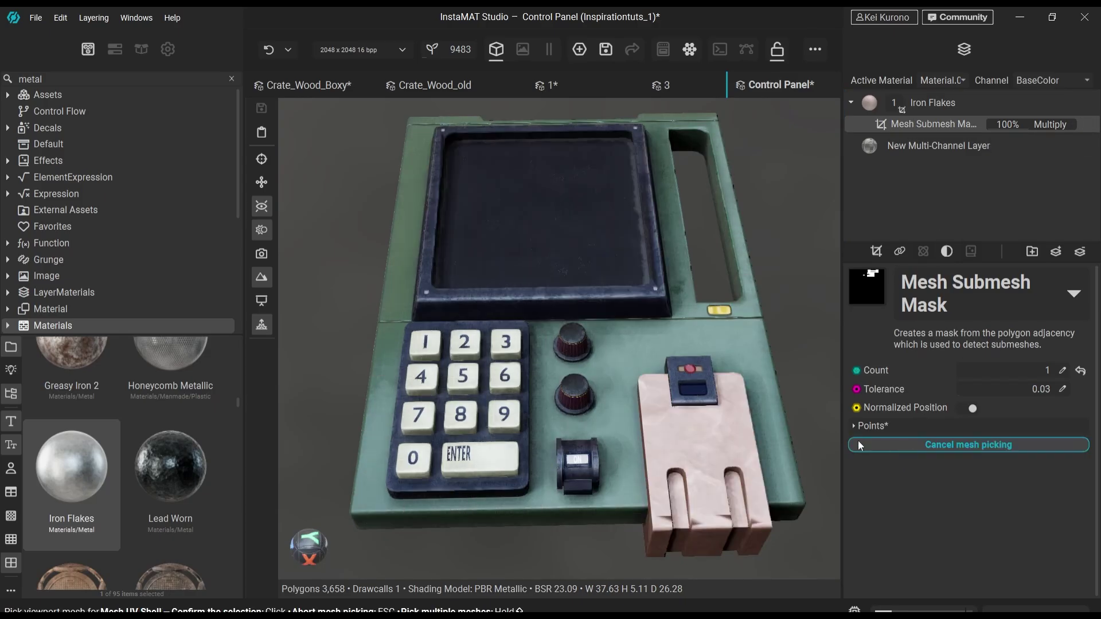
pyautogui.click(710, 386)
pyautogui.click(908, 445)
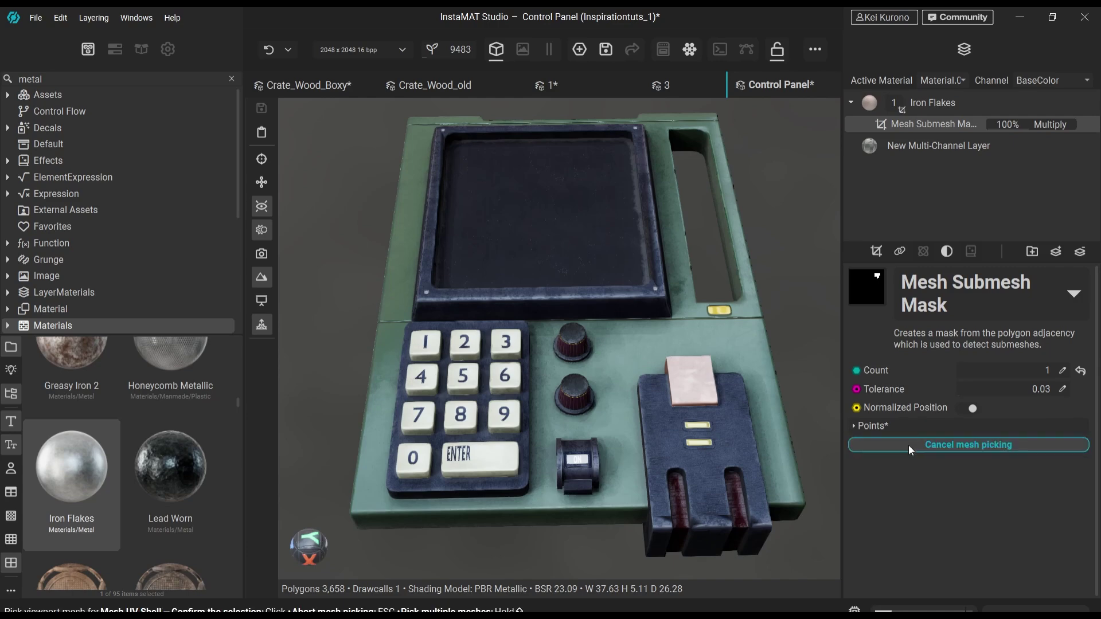
pyautogui.click(739, 332)
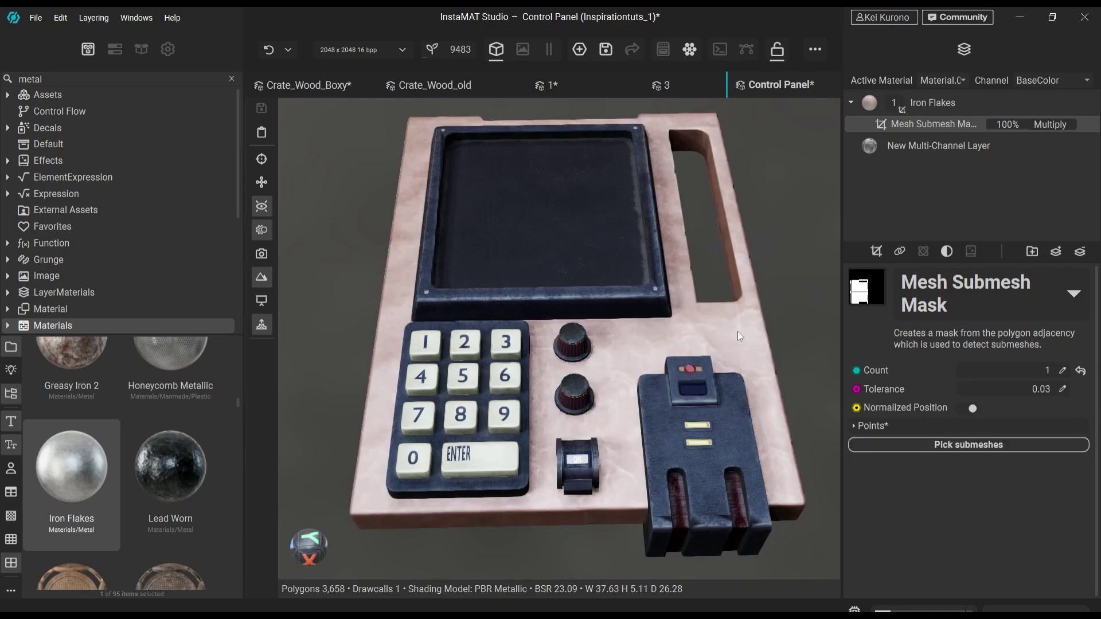
pyautogui.click(934, 447)
pyautogui.click(534, 215)
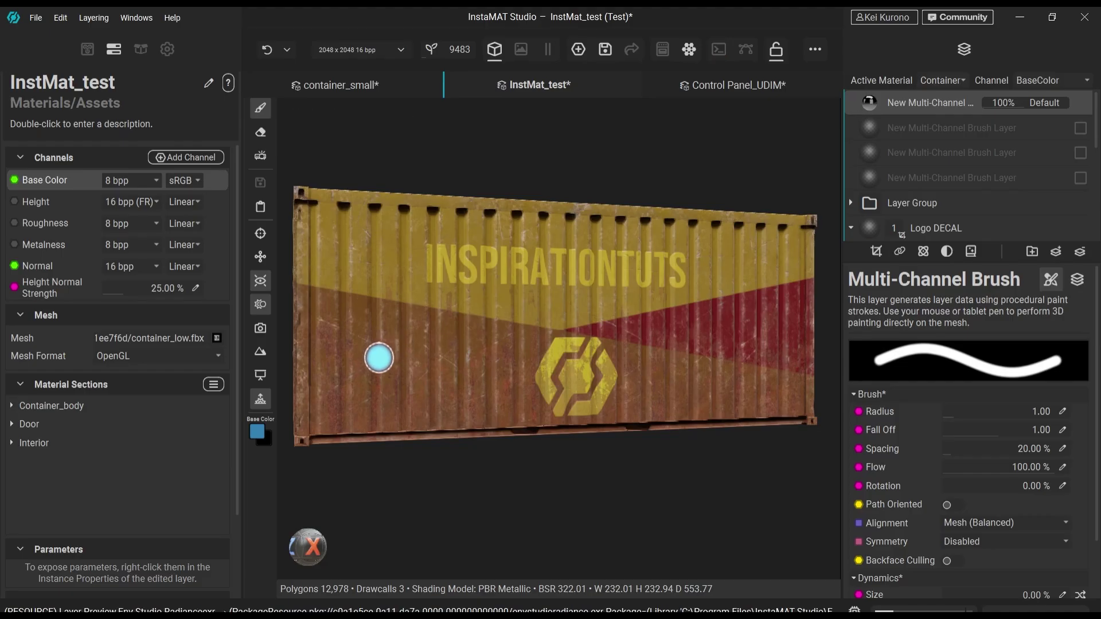
# Paint two blue strokes across the container side and save the project
pyautogui.moveTo(411, 345); pyautogui.dragTo(450, 305)
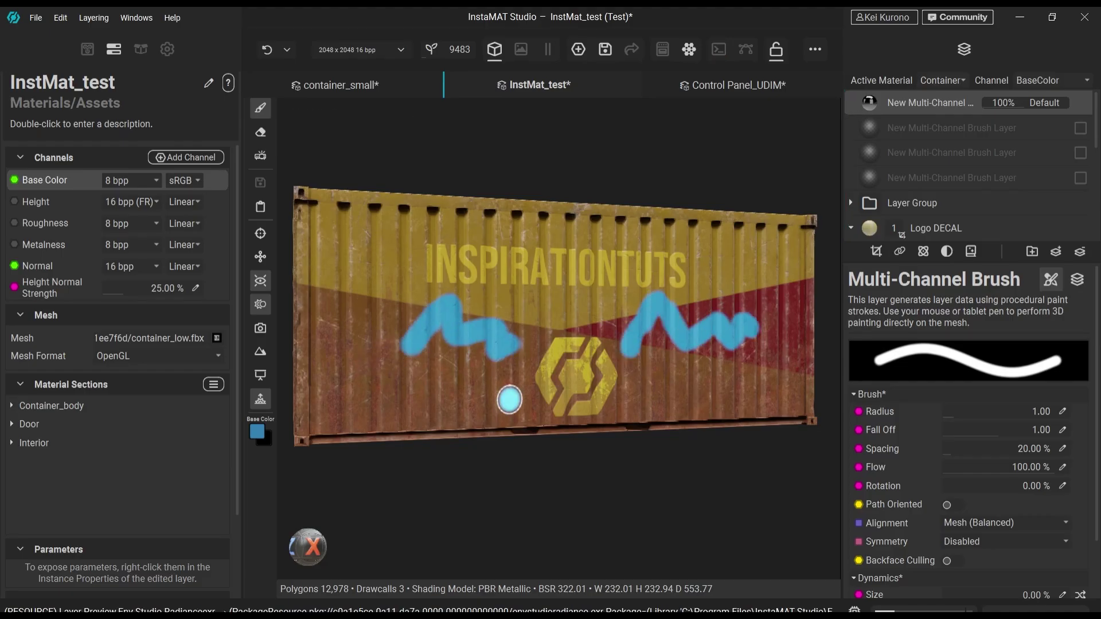
pyautogui.moveTo(519, 316); pyautogui.dragTo(601, 309)
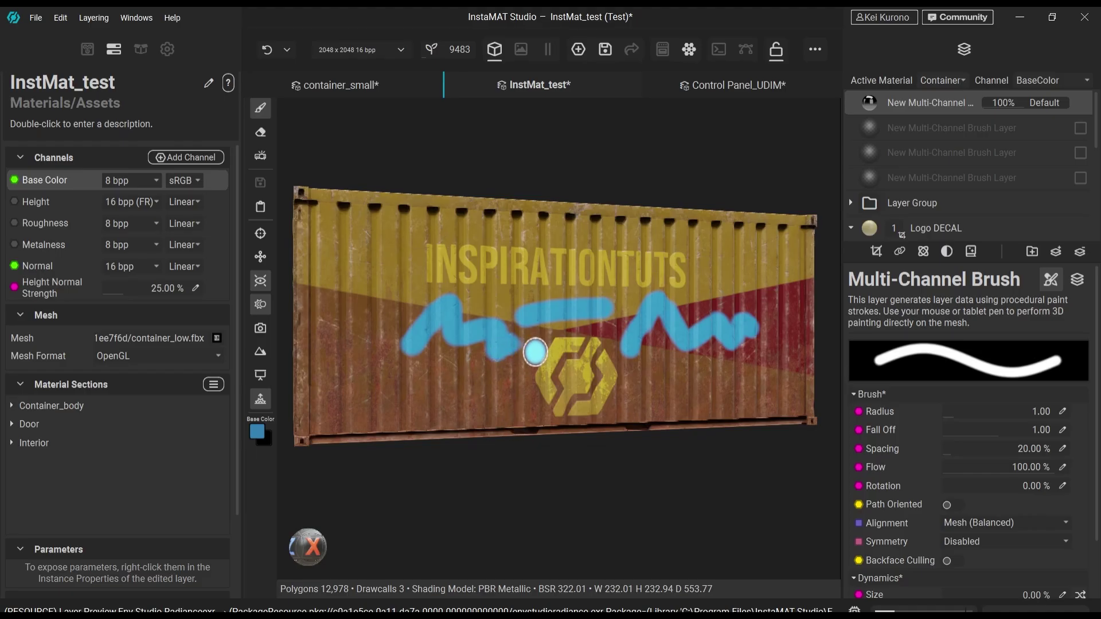
pyautogui.hotkey('ctrl', 's')
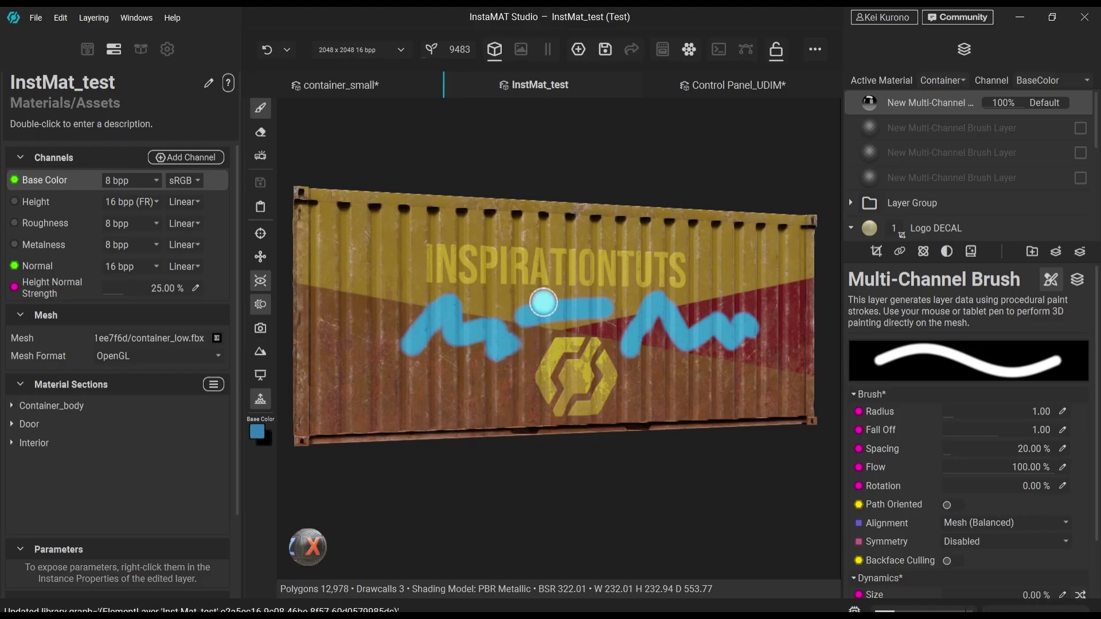
# Paint a blue stroke down the Control Panel_UDIM model and orbit to view it sideways
pyautogui.click(351, 87)
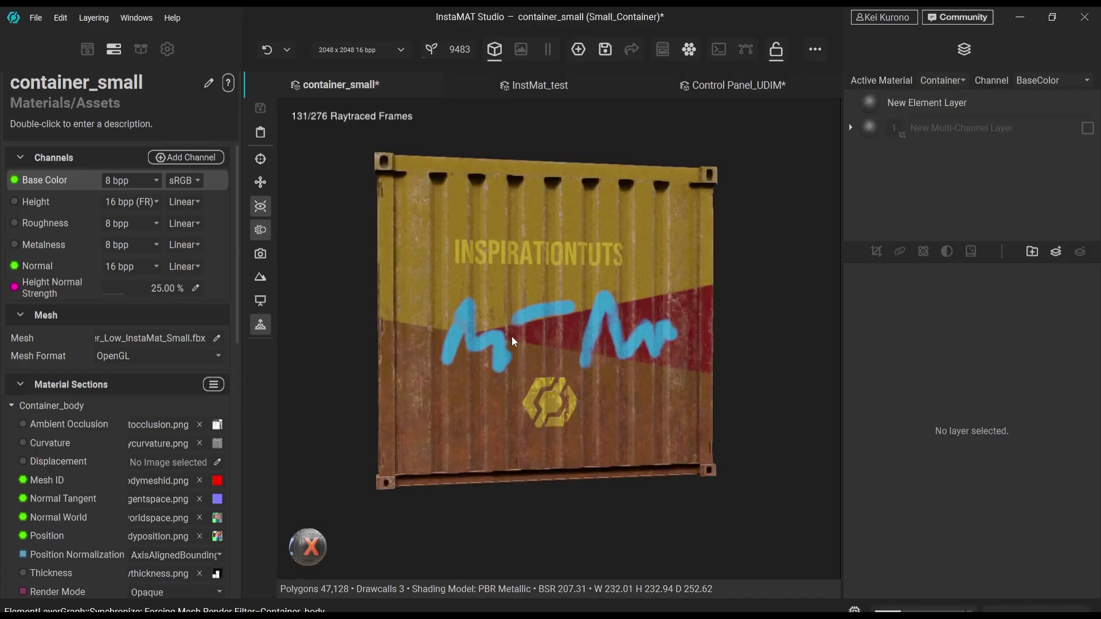
pyautogui.moveTo(428, 523); pyautogui.dragTo(460, 494)
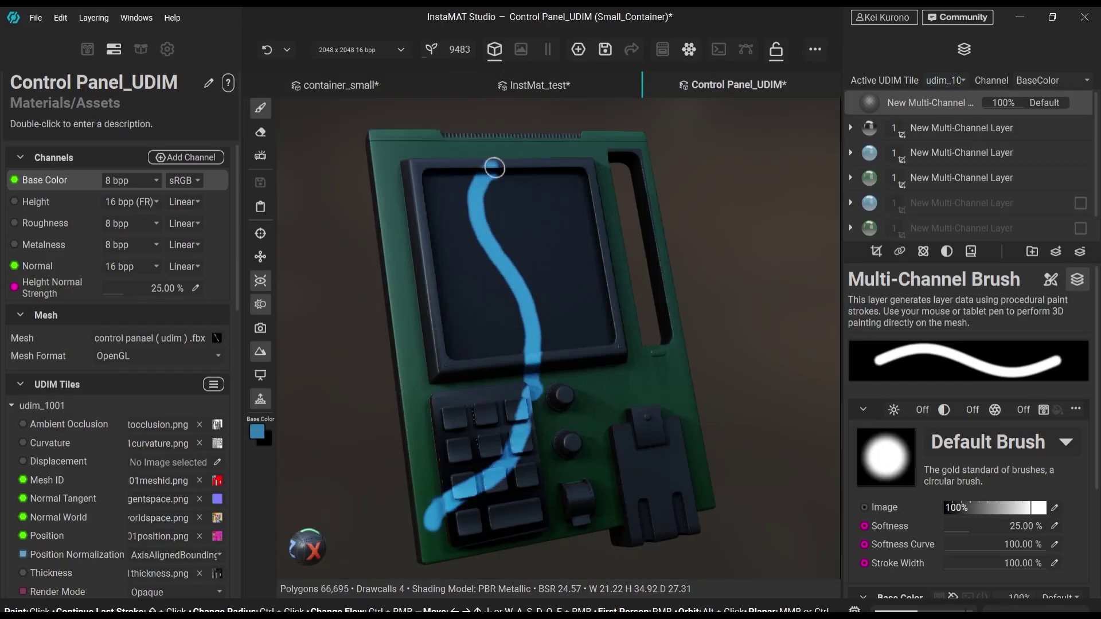
pyautogui.moveTo(594, 332)
pyautogui.keyDown('alt'); pyautogui.mouseDown()
pyautogui.moveTo(545, 345)
pyautogui.moveTo(610, 342)
pyautogui.mouseUp(); pyautogui.keyUp('alt')
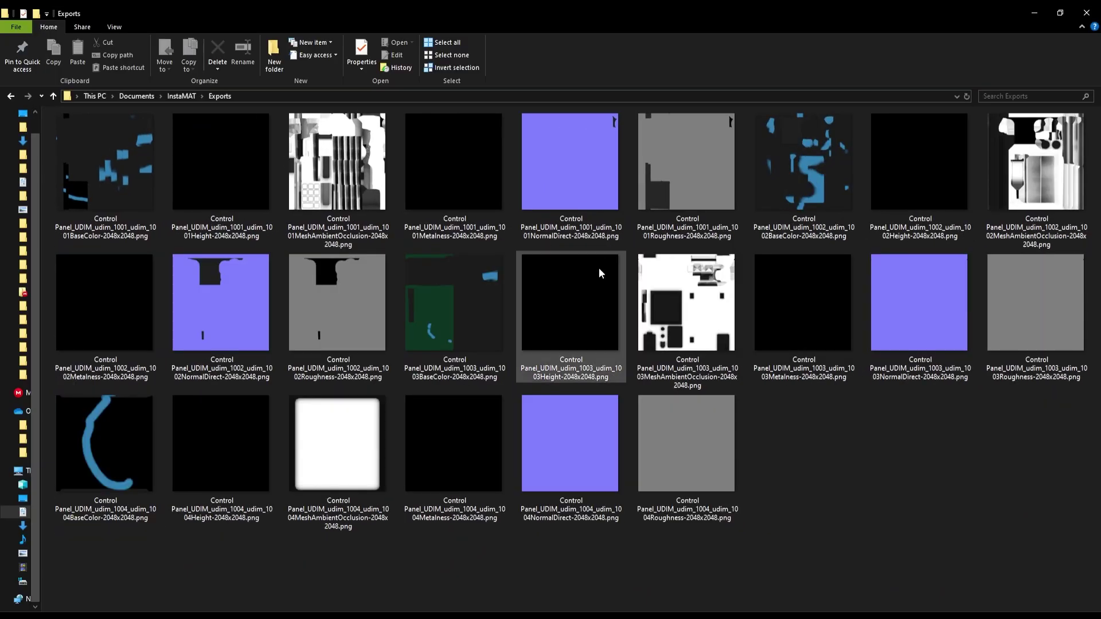
# Inspect the exported UDIM maps including 1002 BaseColor, then shift the container's base colour hue
pyautogui.click(88, 318)
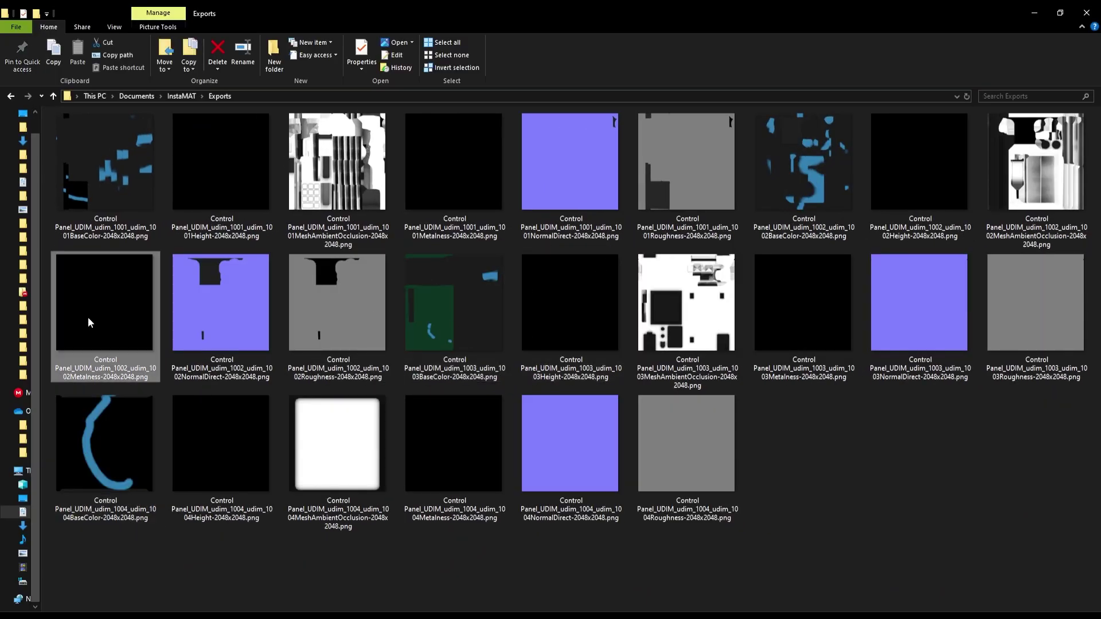
pyautogui.click(99, 165)
pyautogui.click(338, 167)
pyautogui.click(848, 192)
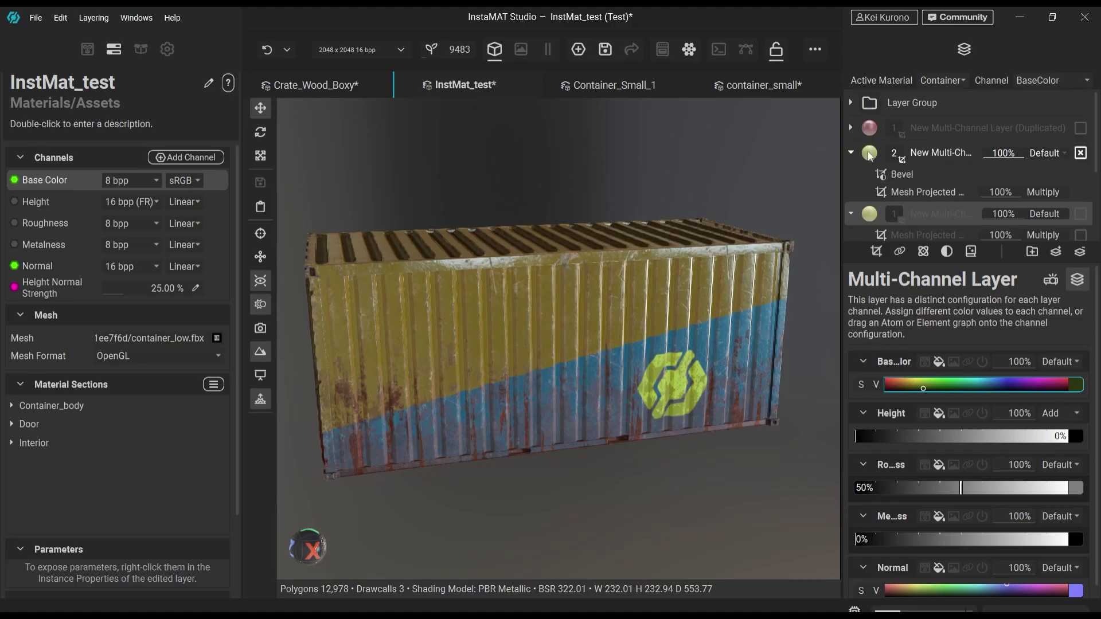
pyautogui.moveTo(929, 385); pyautogui.dragTo(1076, 379)
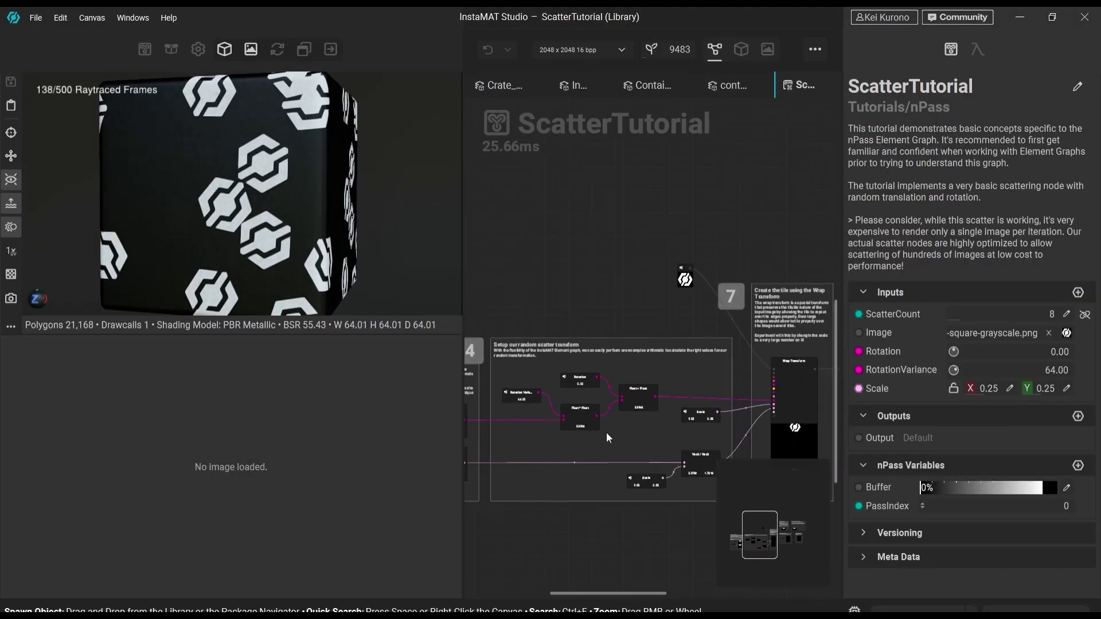
# Zoom into the Wrap Transform node, orbit the scatter preview cube, then return to InstMat_test
pyautogui.scroll(10, 792, 413)
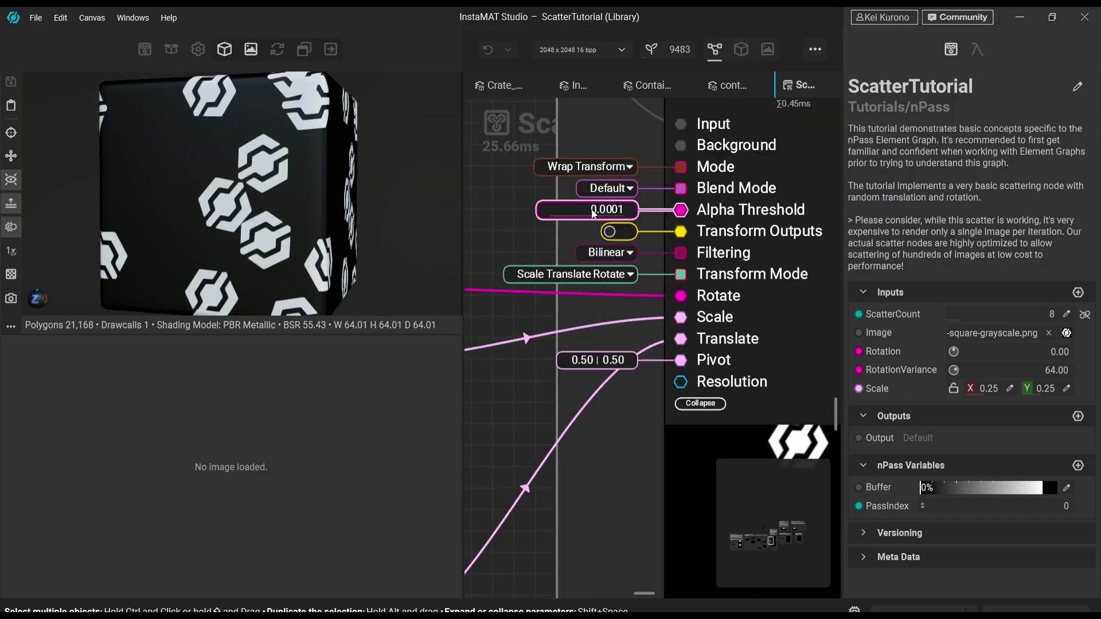
pyautogui.scroll(-10, 697, 351)
pyautogui.moveTo(229, 218); pyautogui.dragTo(256, 230)
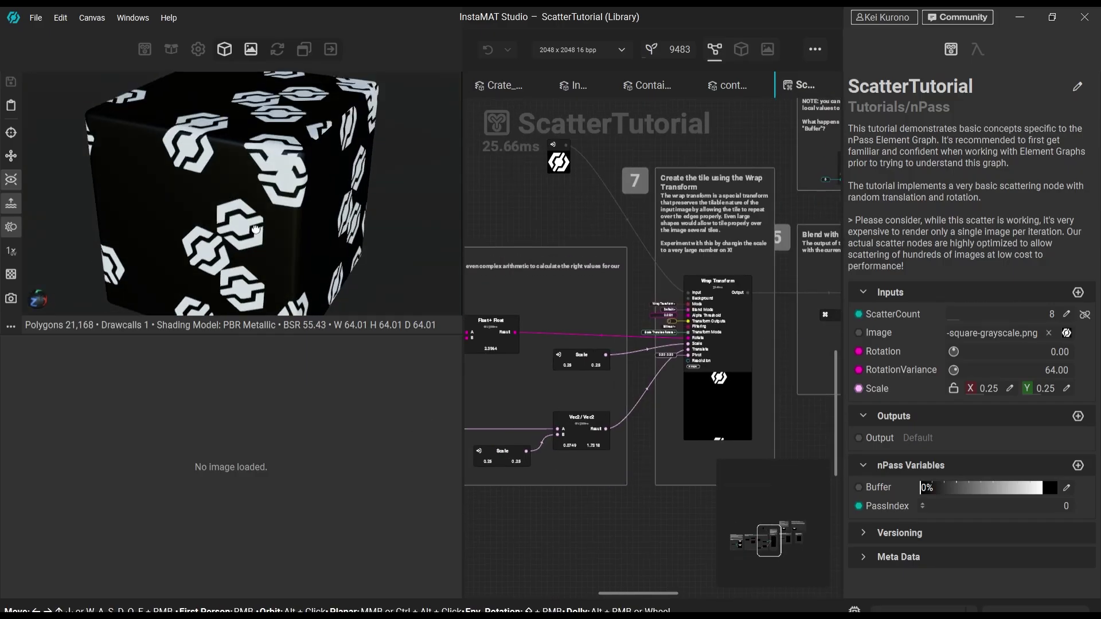
pyautogui.click(577, 86)
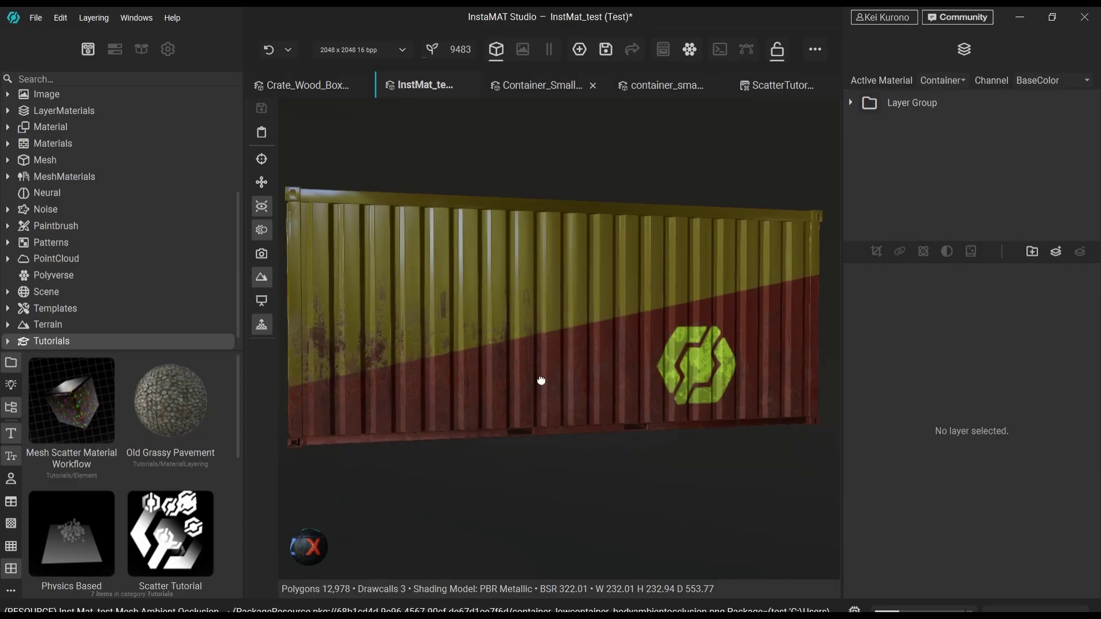
# Add an additive Scatter Tutorial layer with 64 randomly rotated decals at scale 0.08
pyautogui.moveTo(170, 533); pyautogui.dragTo(436, 341)
pyautogui.click(1059, 102)
pyautogui.click(1054, 79)
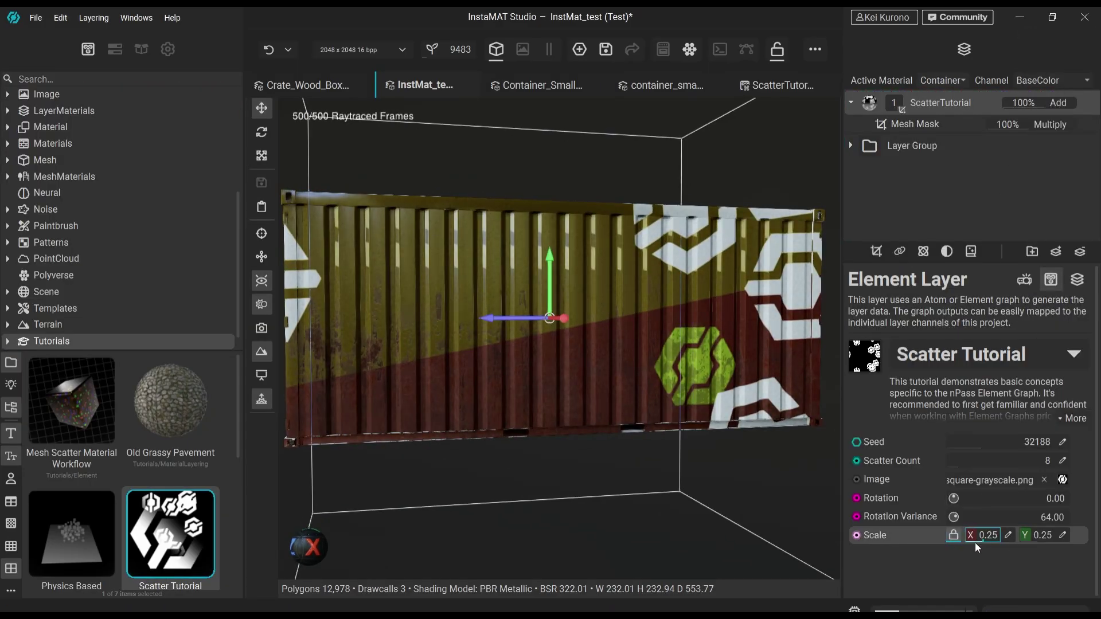
pyautogui.moveTo(975, 542); pyautogui.dragTo(968, 542)
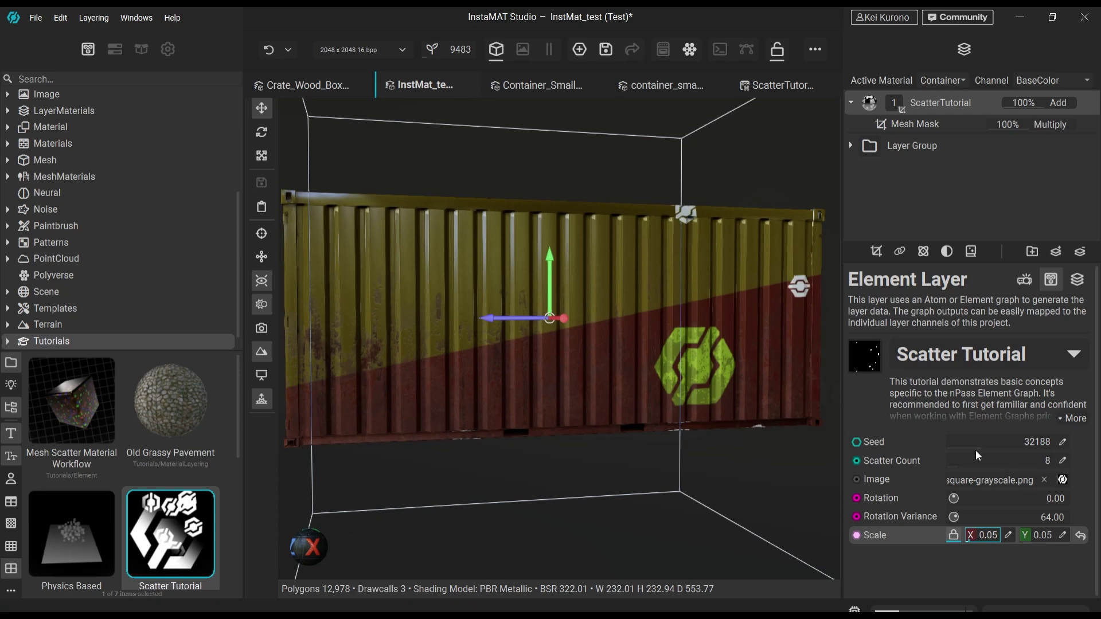
pyautogui.moveTo(976, 448); pyautogui.dragTo(1085, 464)
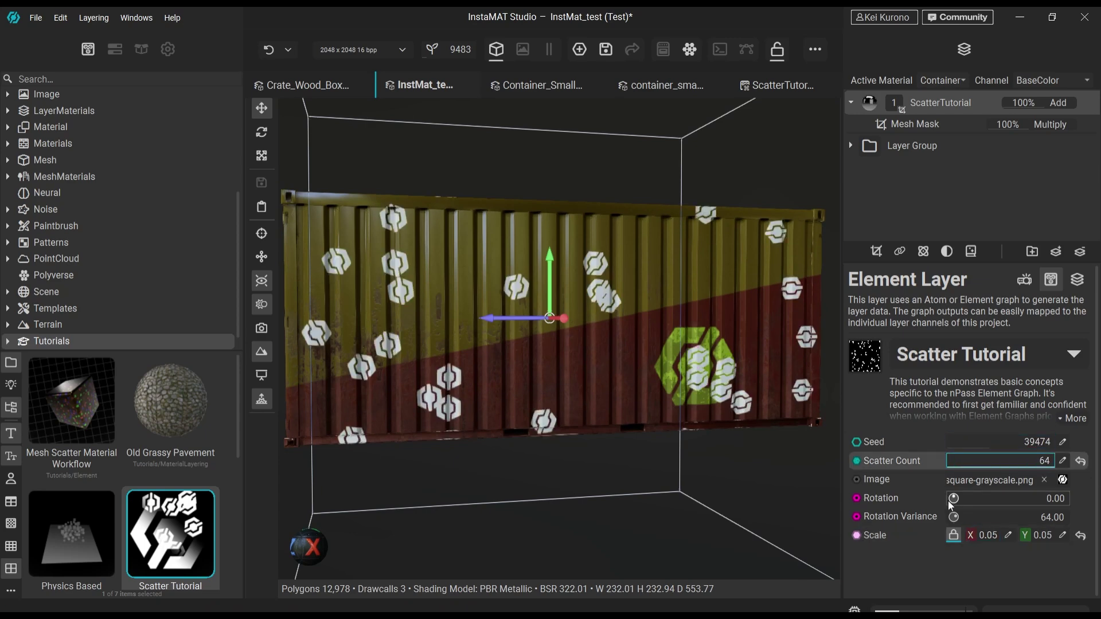
pyautogui.moveTo(975, 499); pyautogui.dragTo(1033, 518)
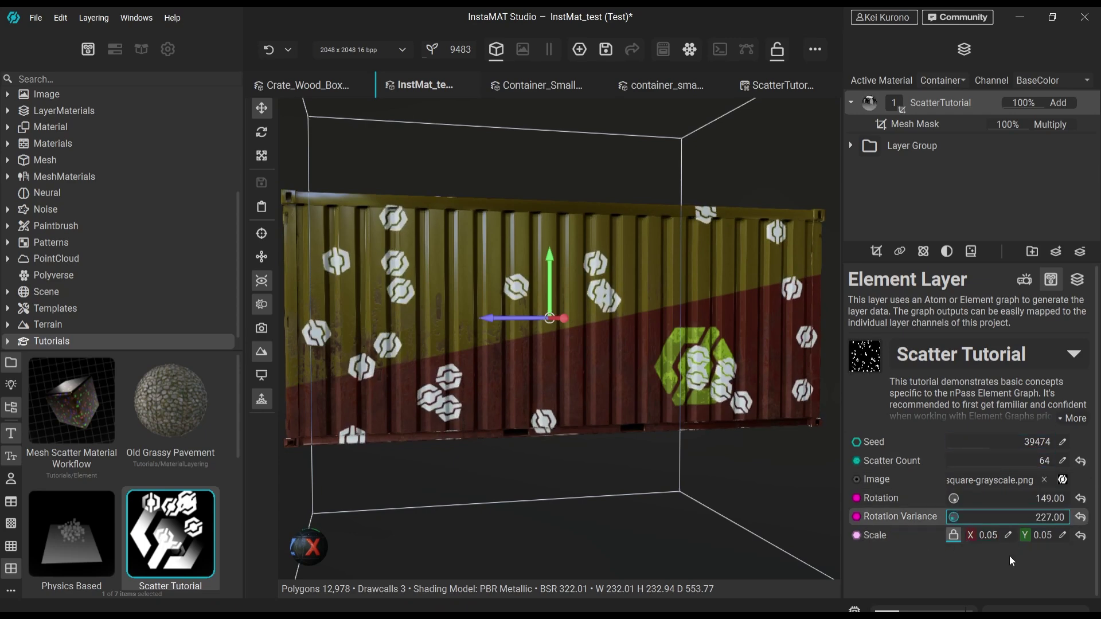
pyautogui.moveTo(975, 541); pyautogui.dragTo(968, 542)
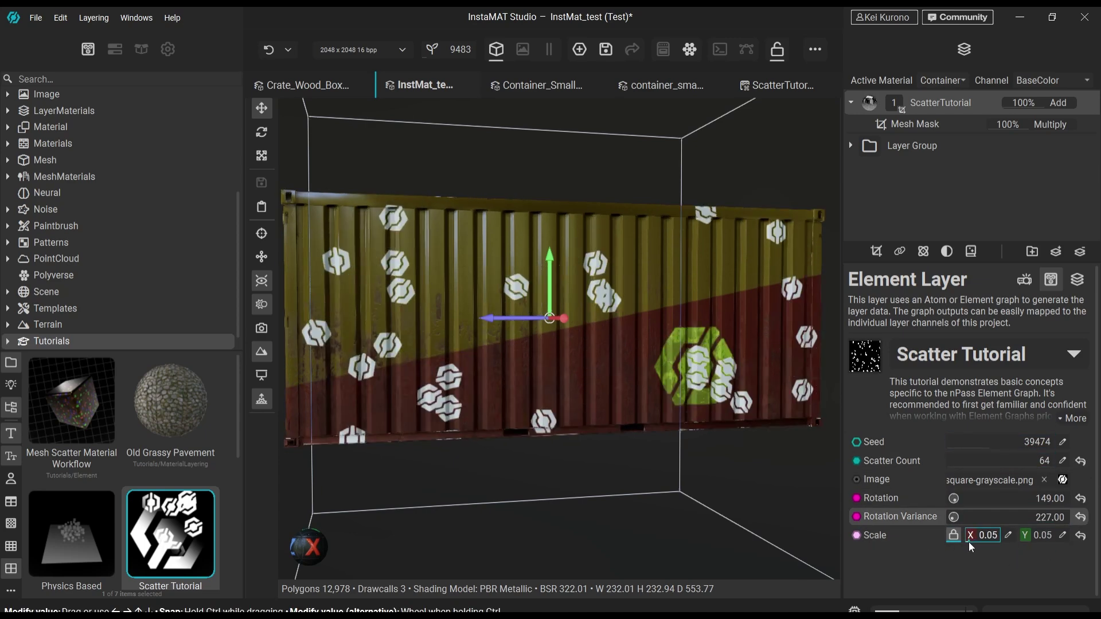
# Lower the scatter layer's projection softness and open the ScatterTutorial graph
pyautogui.click(1077, 278)
pyautogui.click(1026, 282)
pyautogui.moveTo(977, 496); pyautogui.dragTo(963, 497)
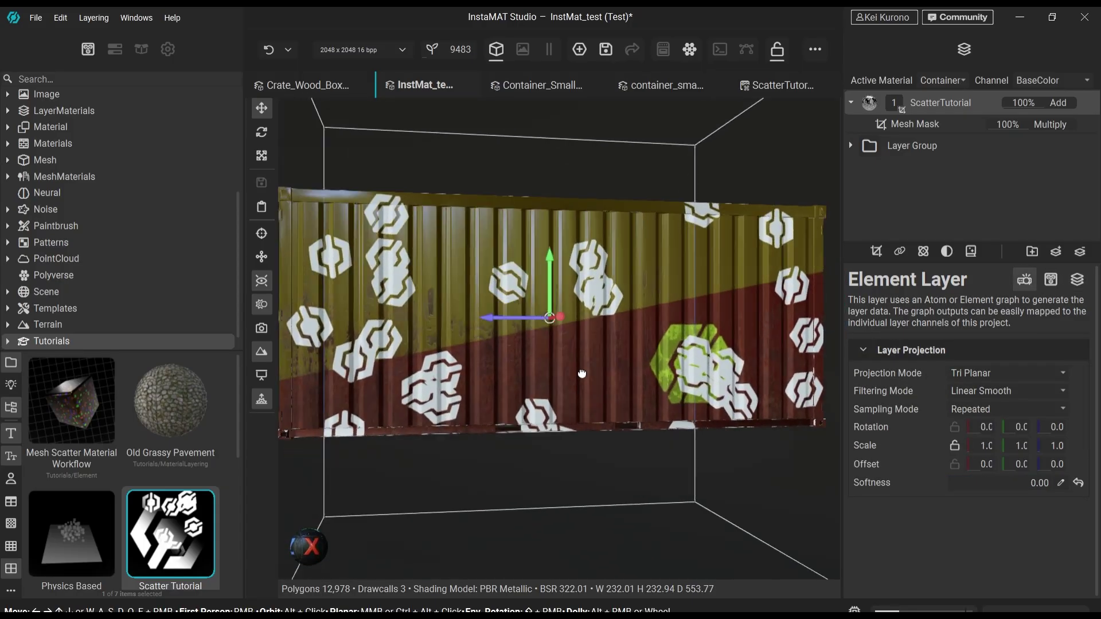
pyautogui.click(782, 86)
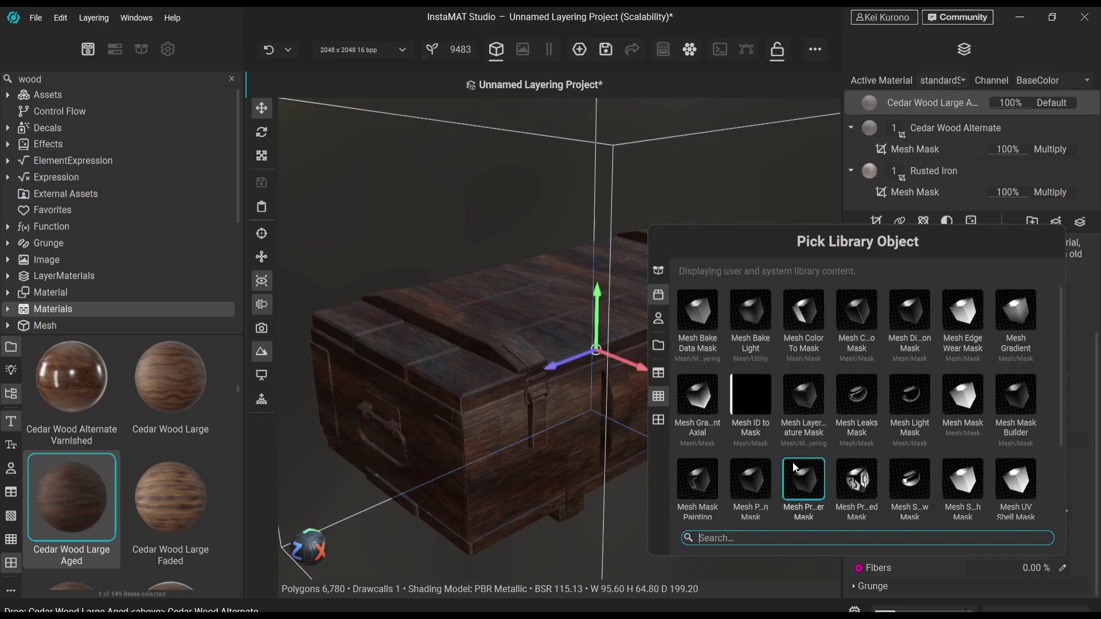
# Add a Mesh Submesh Mask to the Cedar Wood Large Aged layer, limited to the crate's lid strap
pyautogui.write('sub')
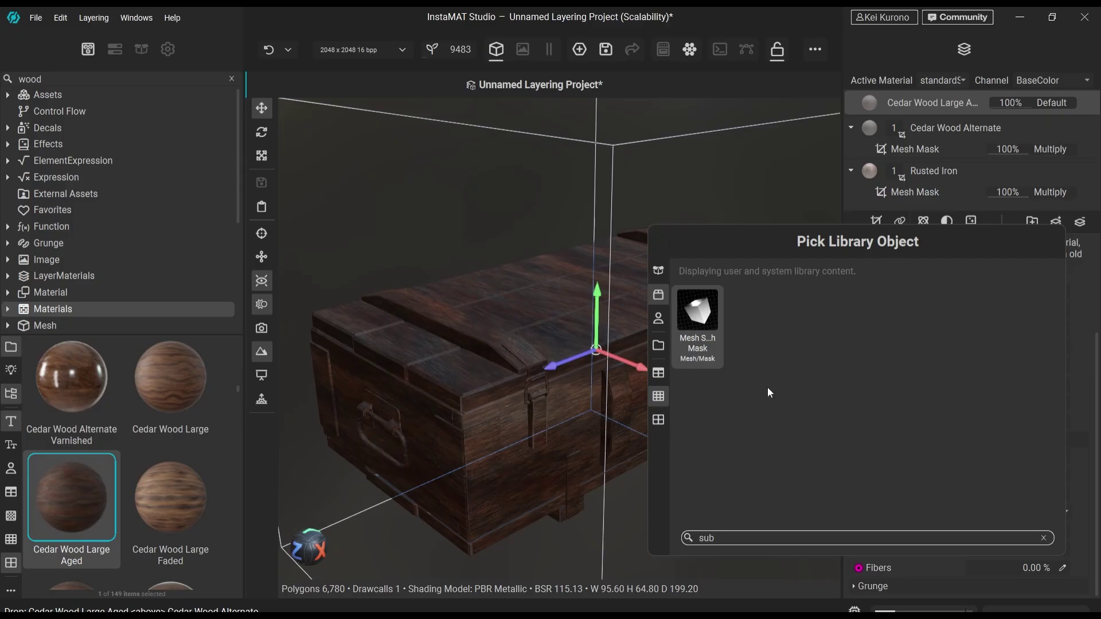
pyautogui.click(697, 313)
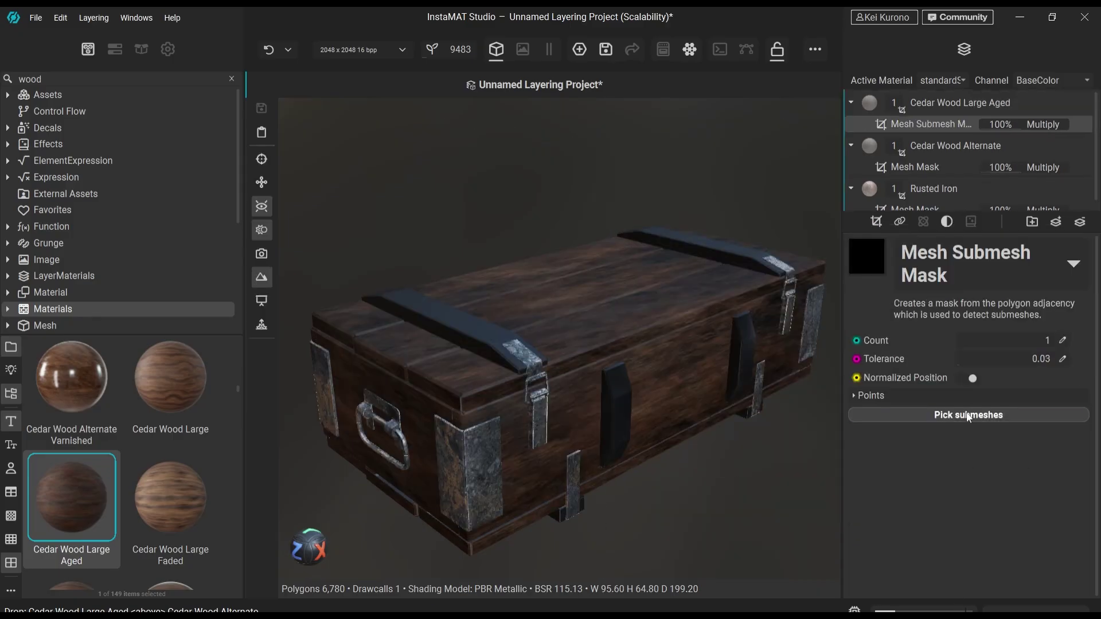
pyautogui.click(968, 416)
pyautogui.click(518, 368)
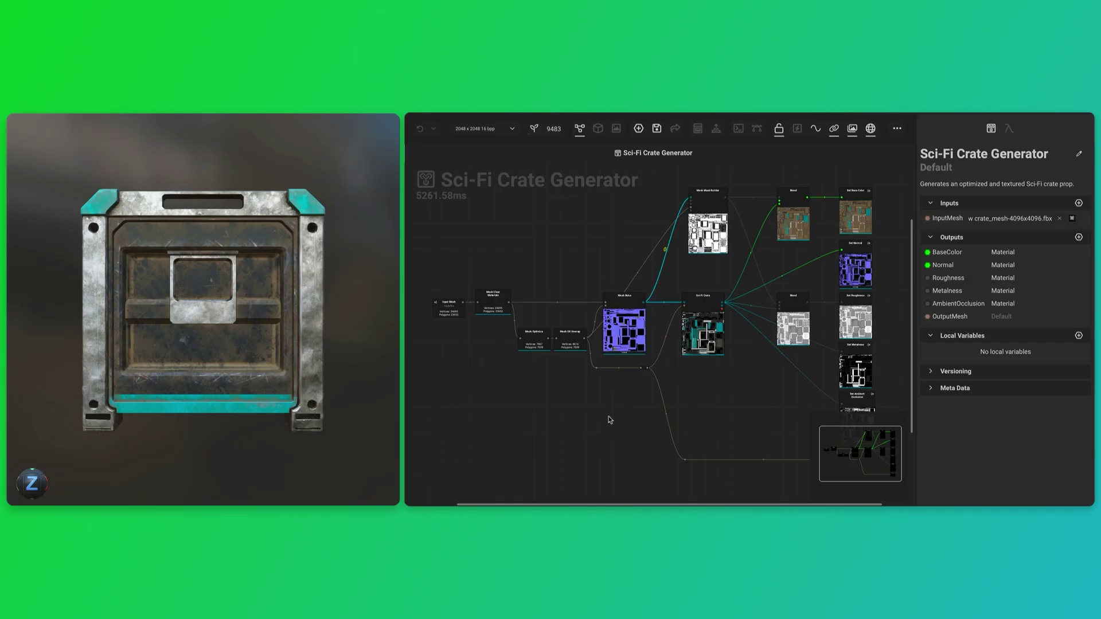
# Raise the Grunge 2 opacity on the Mesh Mask Builder node
pyautogui.scroll(3, 631, 287)
pyautogui.click(656, 295)
pyautogui.scroll(-15, 1010, 324)
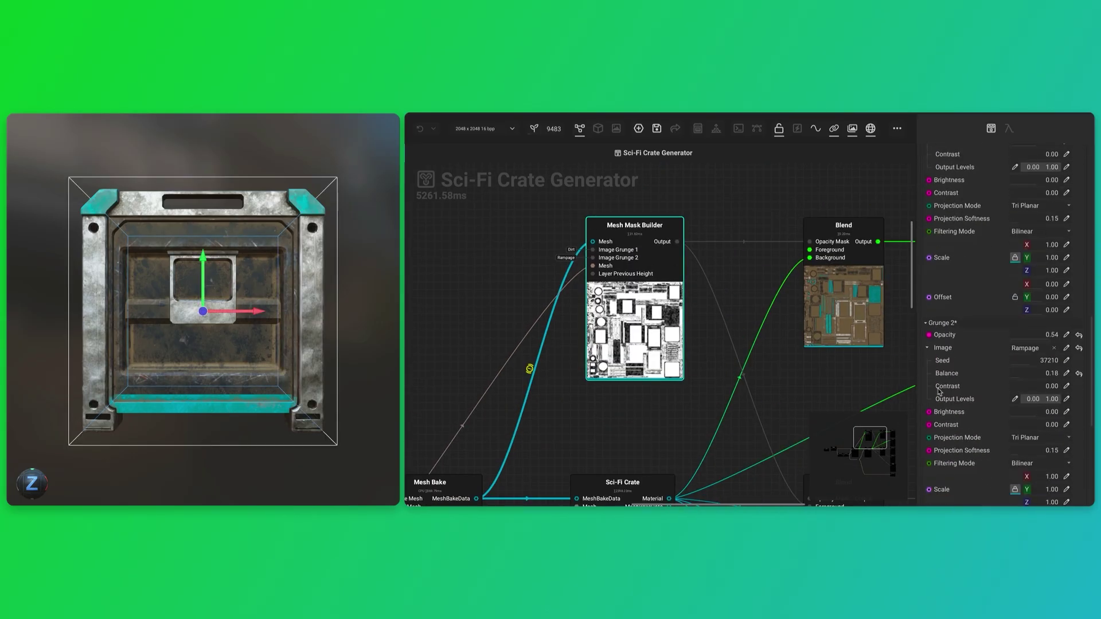
pyautogui.moveTo(1049, 278); pyautogui.dragTo(1058, 278)
# Load the military crate FBX as the generator's InputMesh, then begin picking submeshes for the mask
pyautogui.click(639, 442)
pyautogui.scroll(-5, 639, 443)
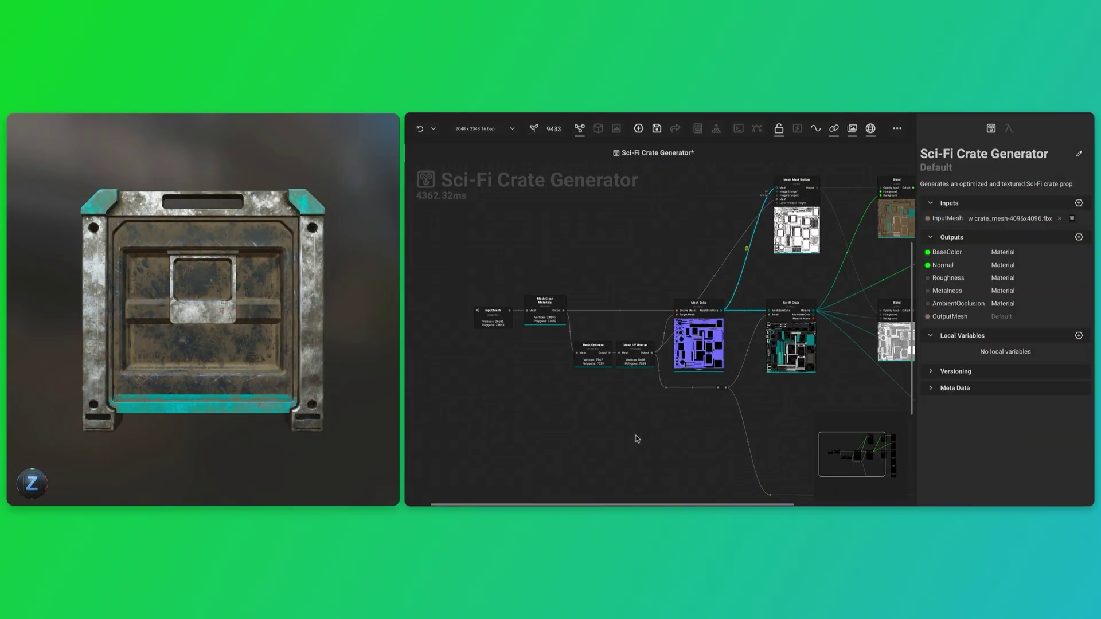
pyautogui.doubleClick(426, 377)
pyautogui.doubleClick(640, 346)
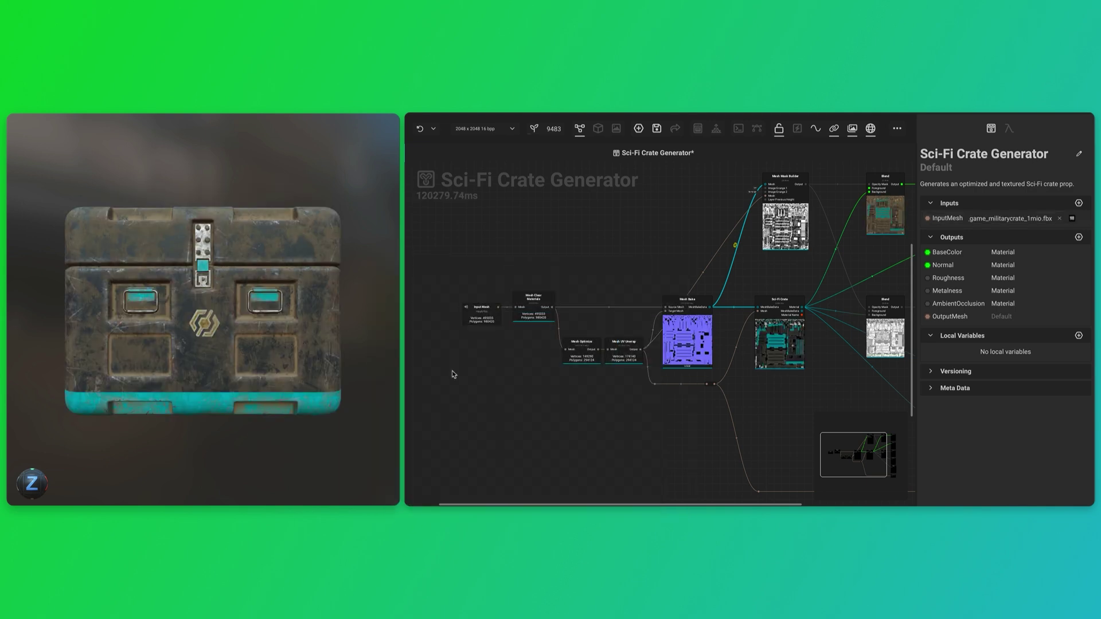
pyautogui.moveTo(310, 390); pyautogui.dragTo(376, 381)
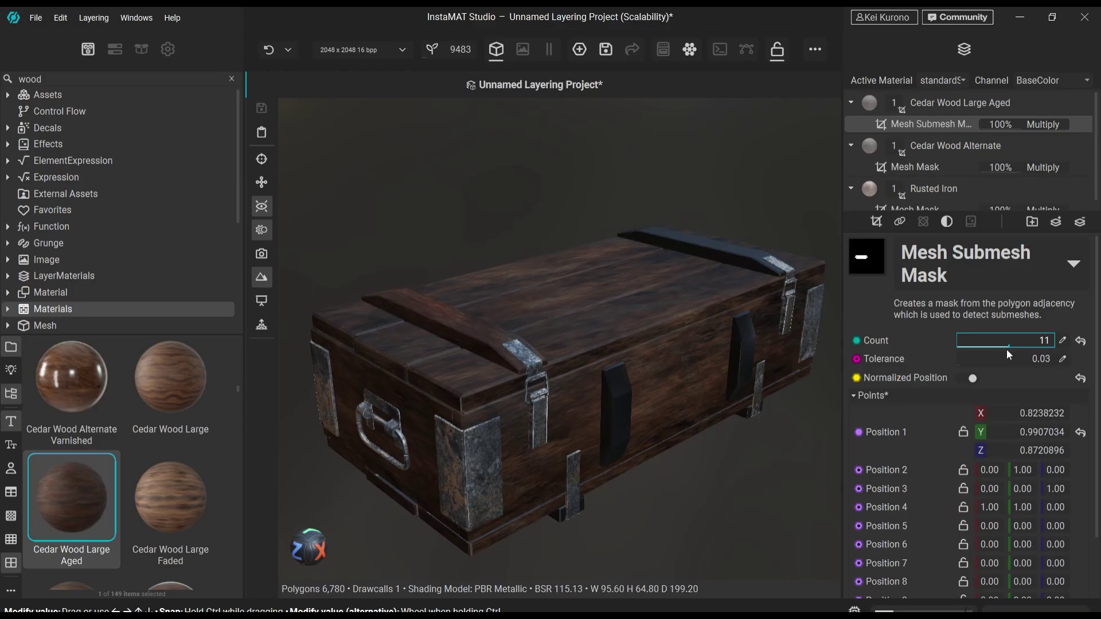
pyautogui.click(937, 436)
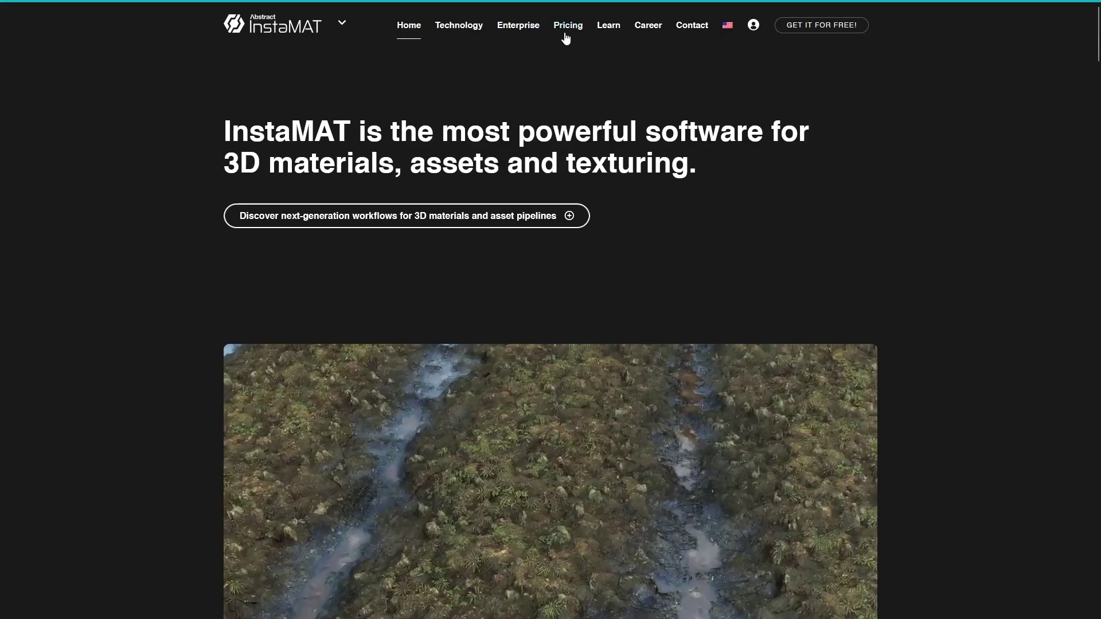
# Open the InstaMAT Pricing page and compare the Pioneer License and Seat Licenses tabs
pyautogui.click(566, 26)
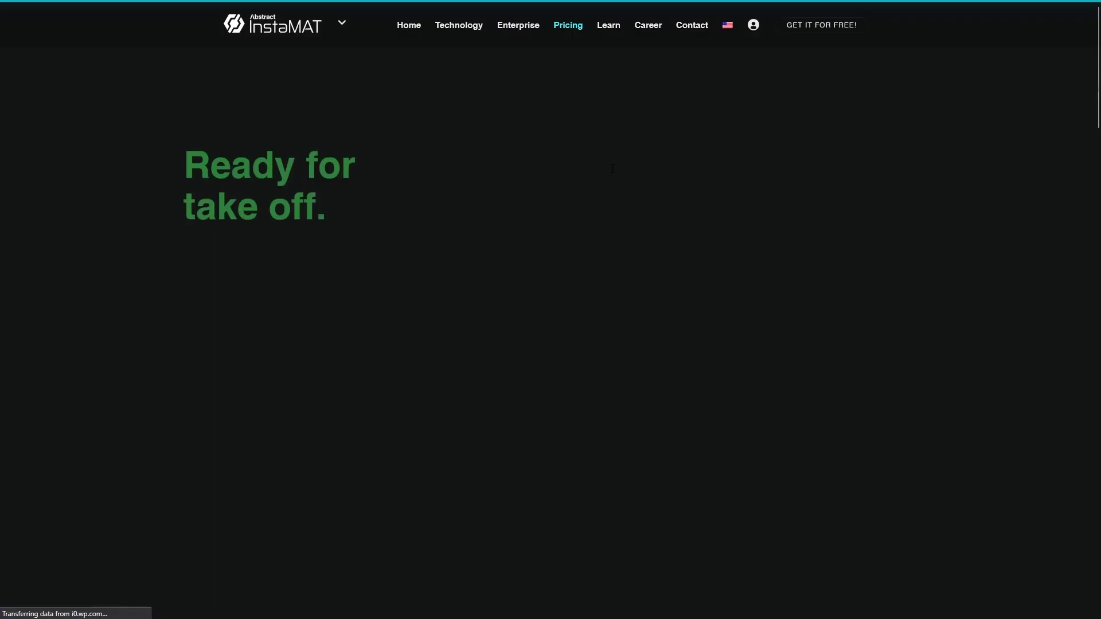
pyautogui.scroll(-7, 932, 202)
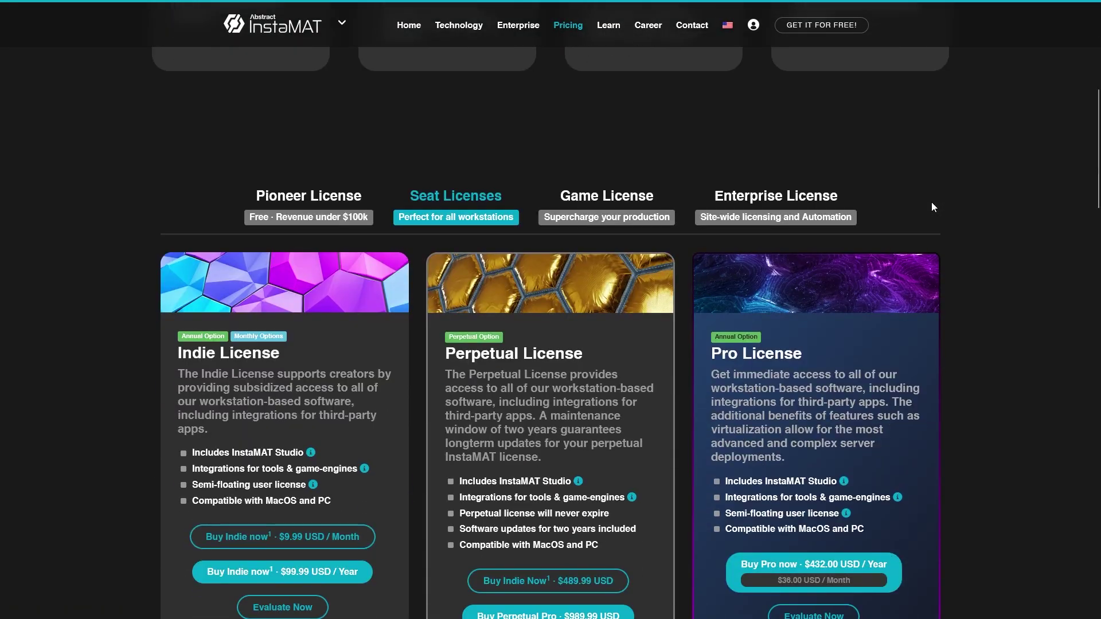
pyautogui.click(302, 198)
pyautogui.scroll(-1, 355, 191)
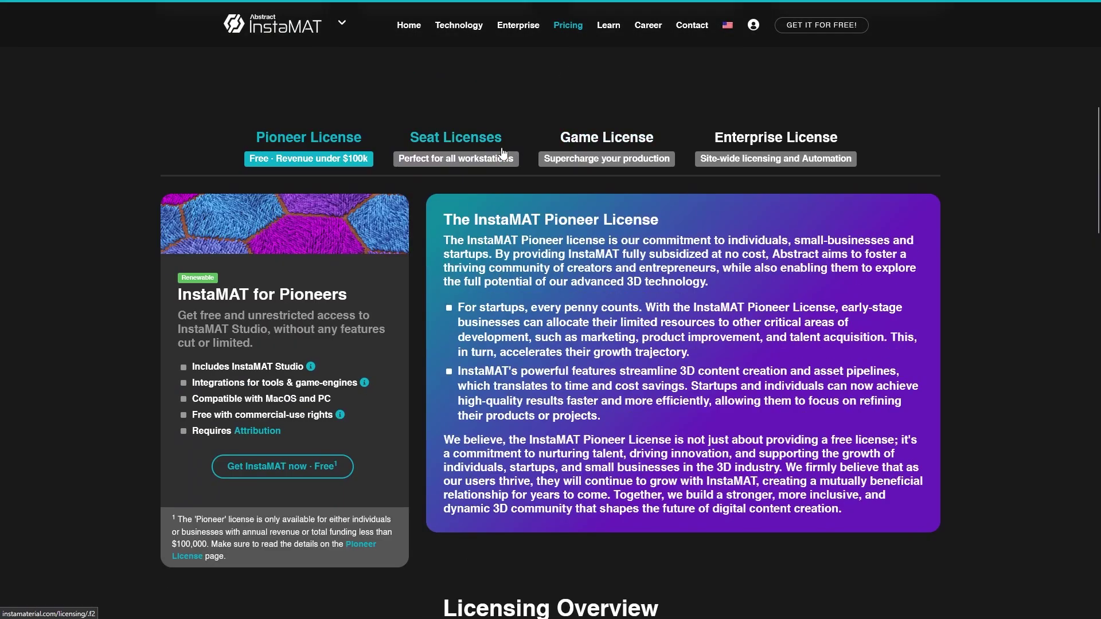
pyautogui.click(436, 141)
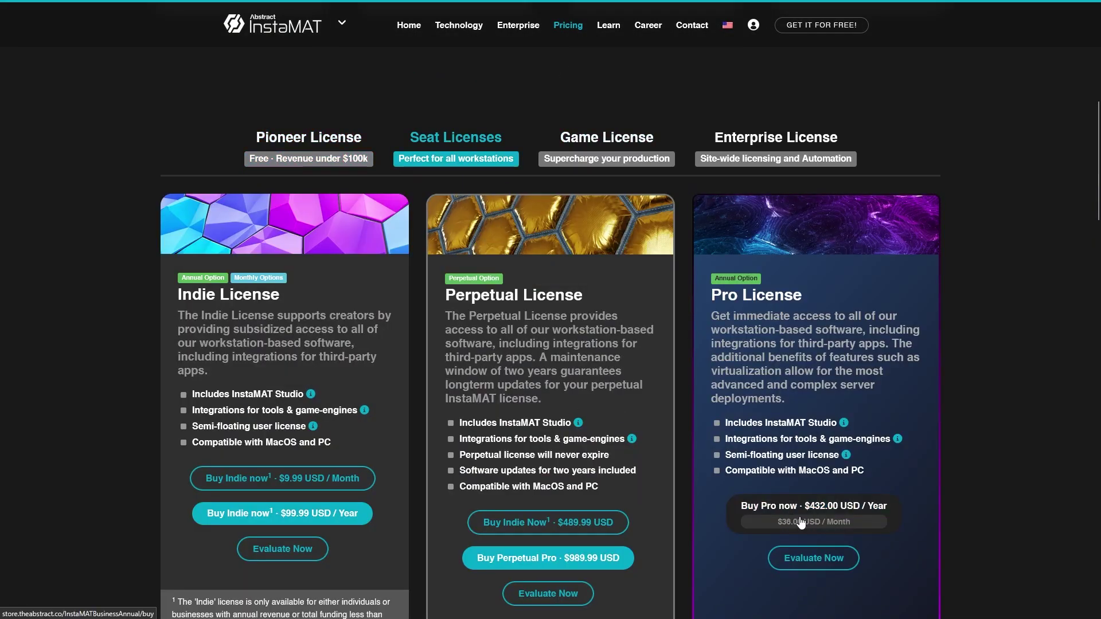
# Scroll through the Licensing Overview table and back up
pyautogui.scroll(-1, 792, 521)
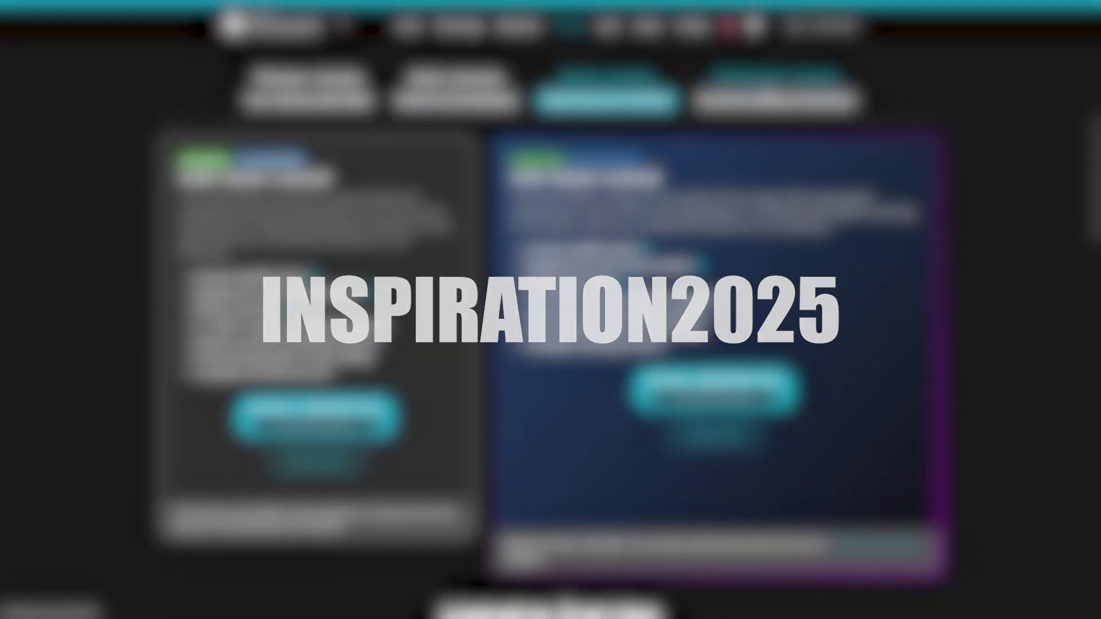
pyautogui.scroll(-7, 817, 172)
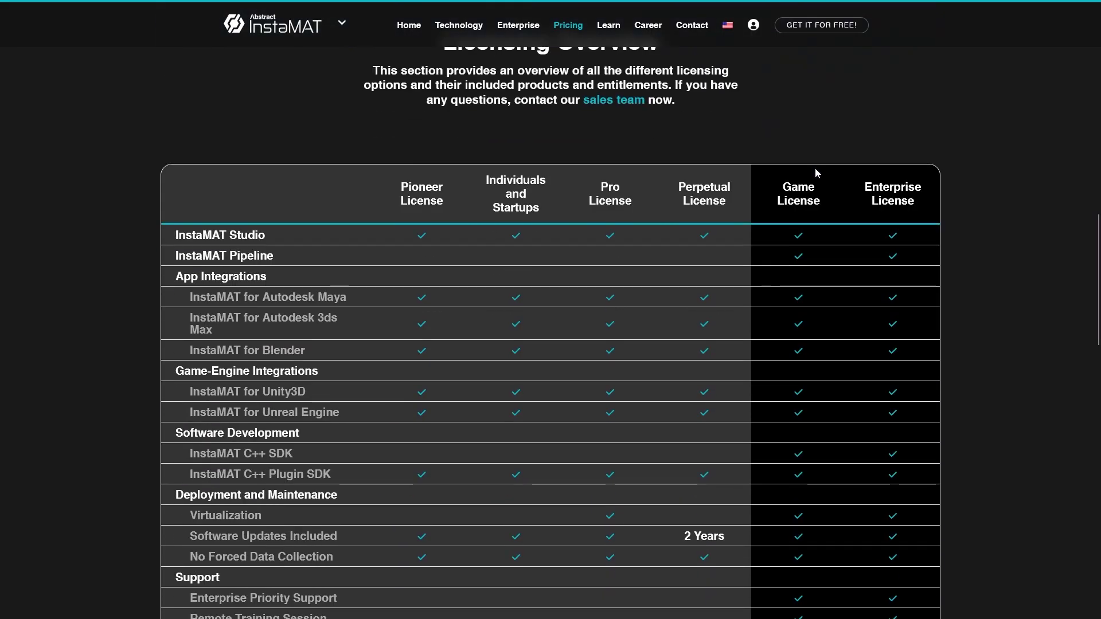
pyautogui.scroll(10, 817, 172)
pyautogui.scroll(6, 817, 172)
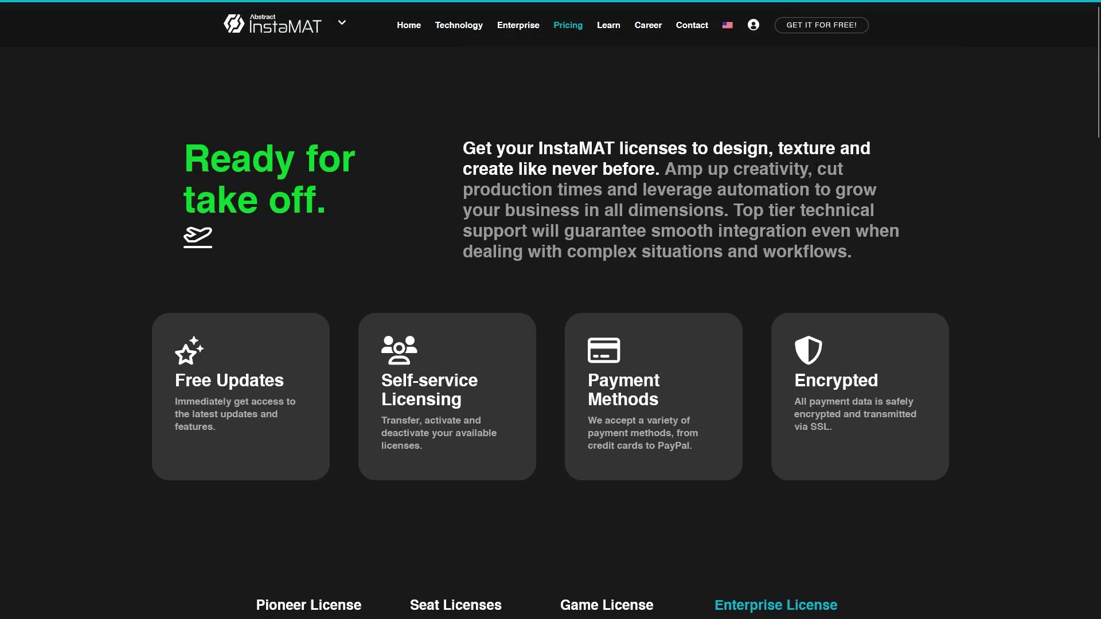